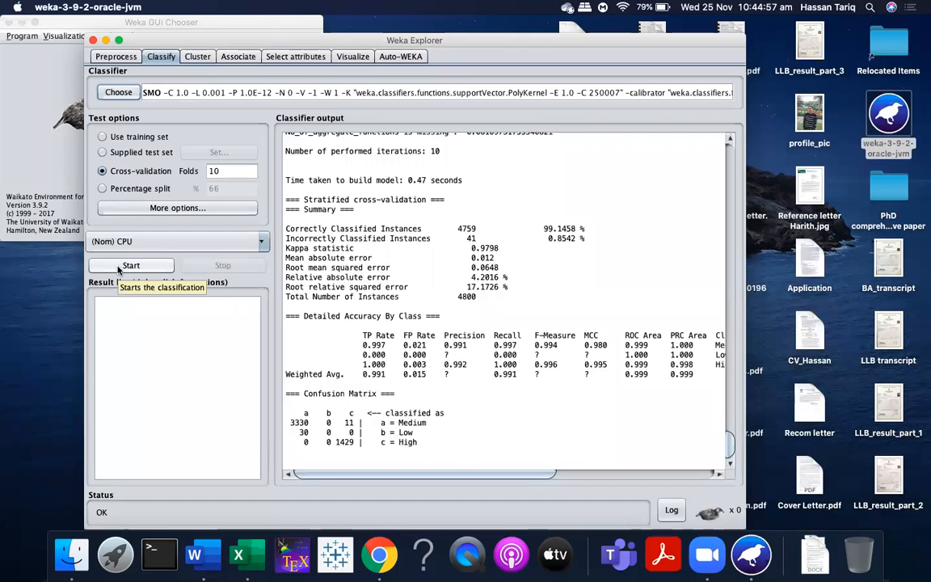
- Evaluate SMO and the J48 tree on the CPU class with 10-fold cross-validation, and compare the two results
left_click(130, 266)
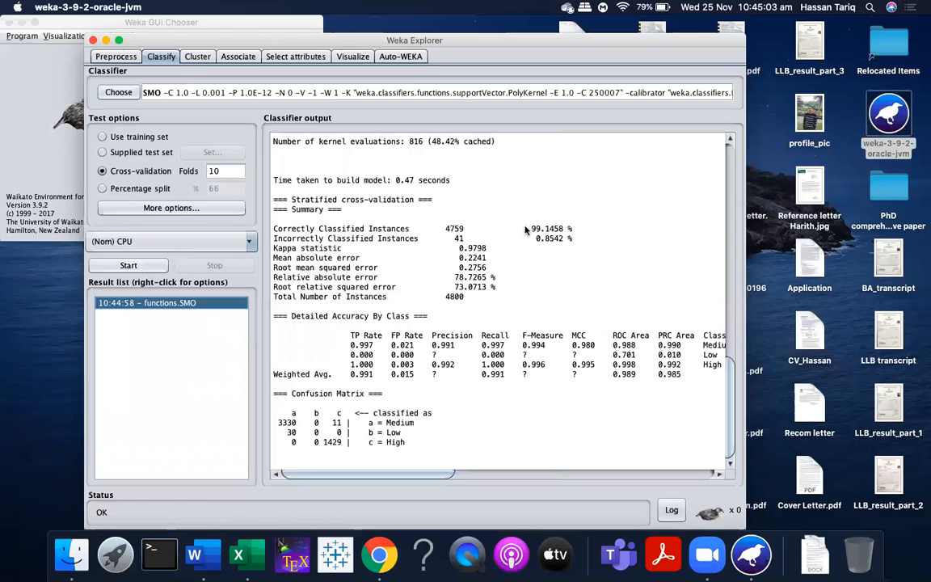
left_click(106, 91)
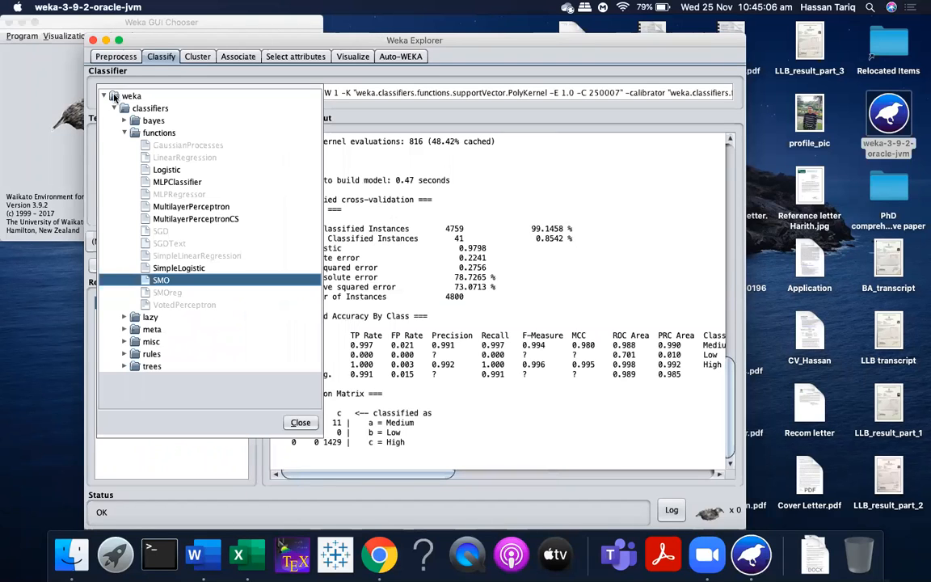
left_click(124, 368)
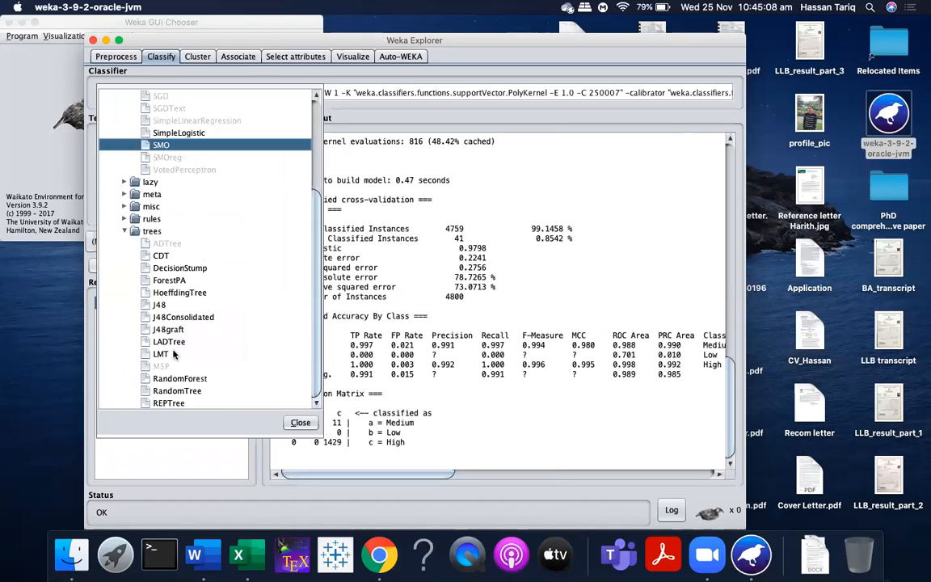
left_click(157, 307)
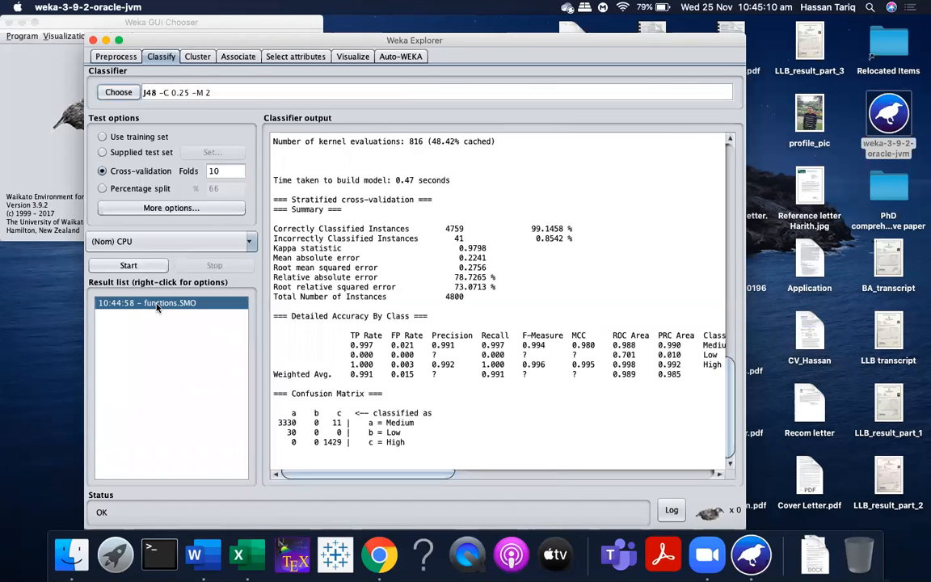
left_click(121, 266)
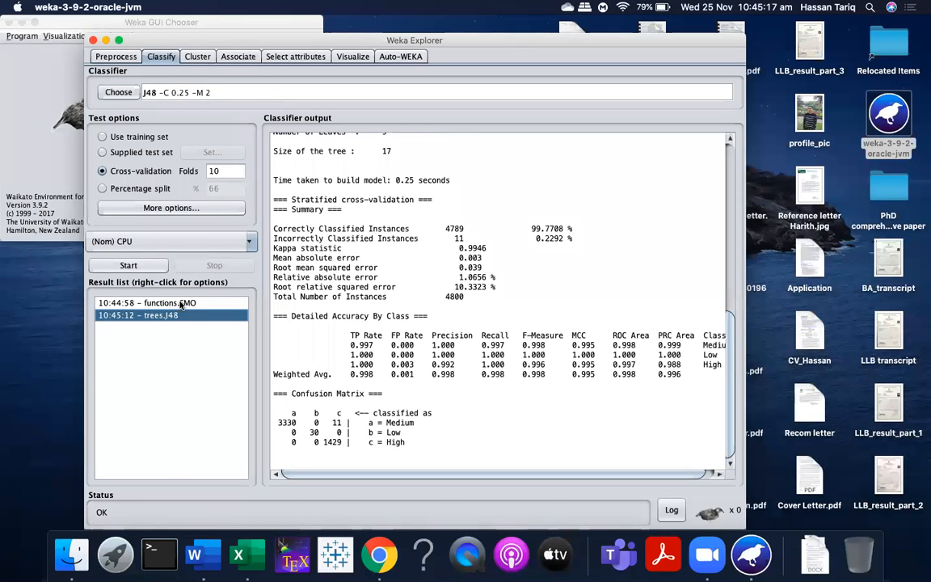
left_click(181, 303)
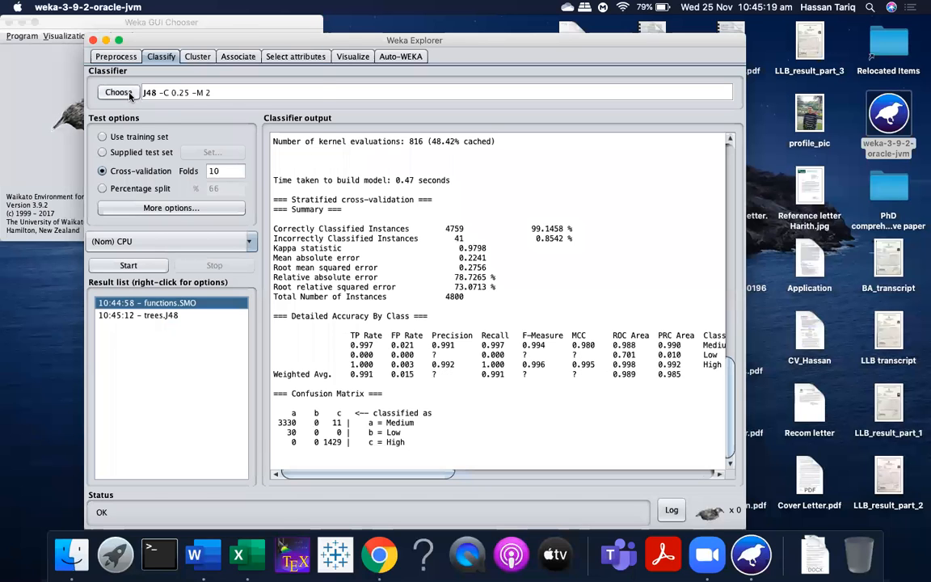
- Select the lazy IBk classifier and evaluate it on the CPU class with 10-fold cross-validation
left_click(118, 92)
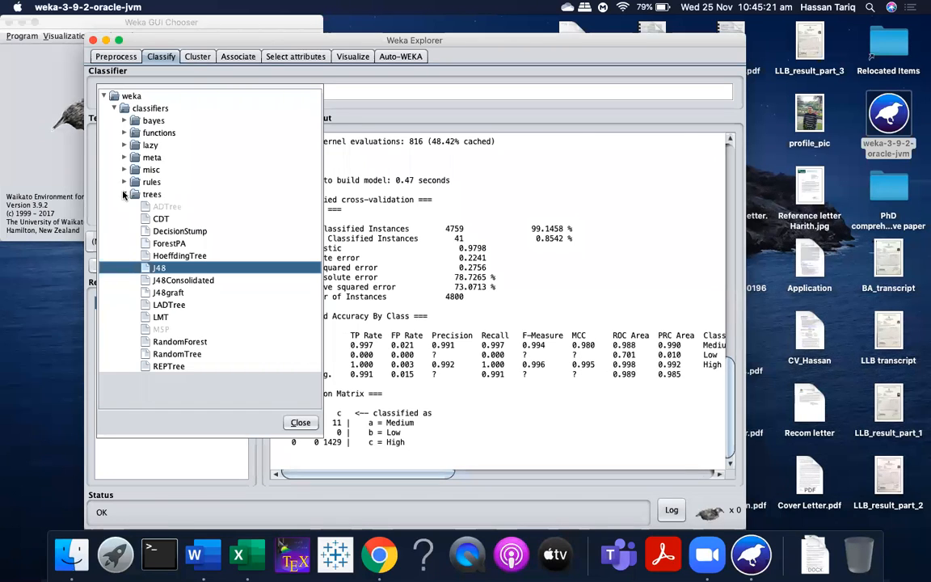
key("Left")
key("Left")
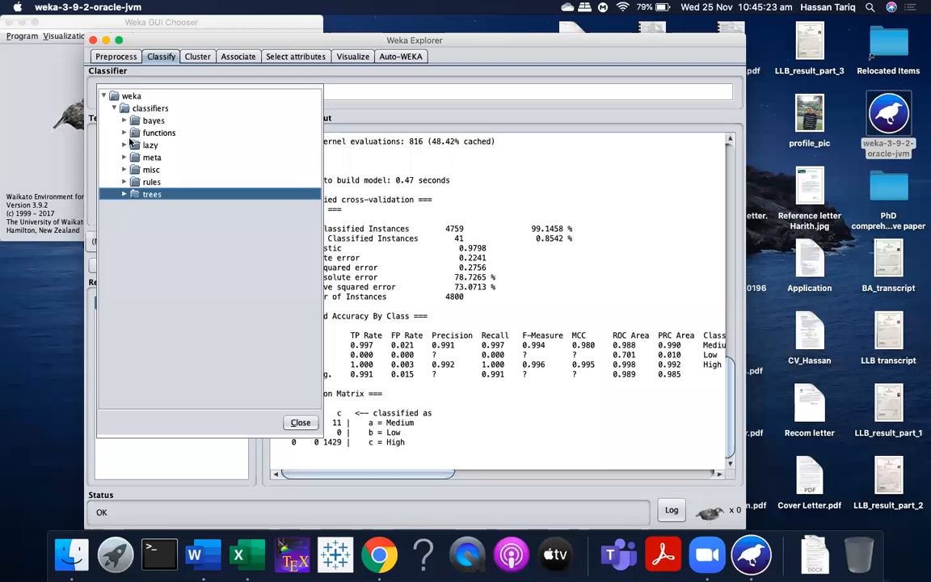
left_click(125, 145)
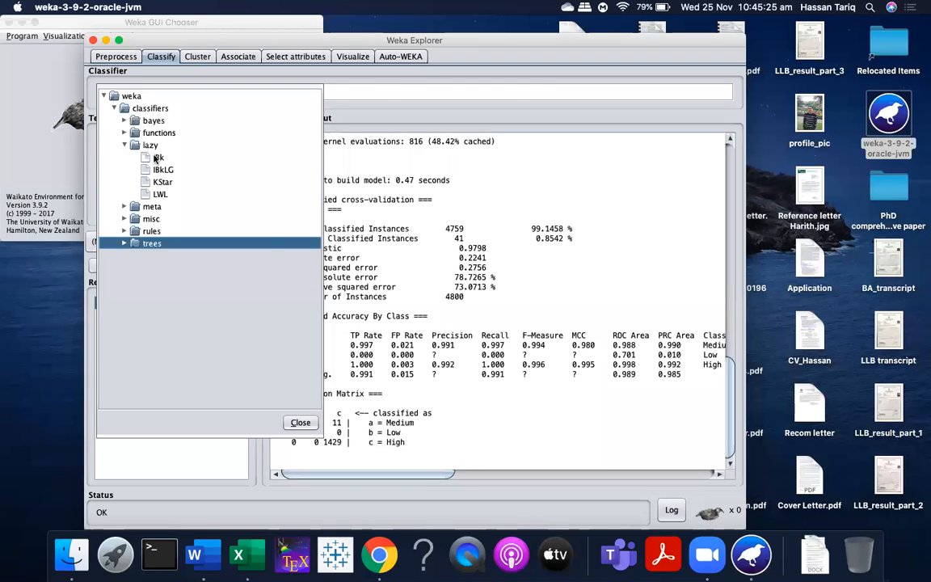
left_click(156, 158)
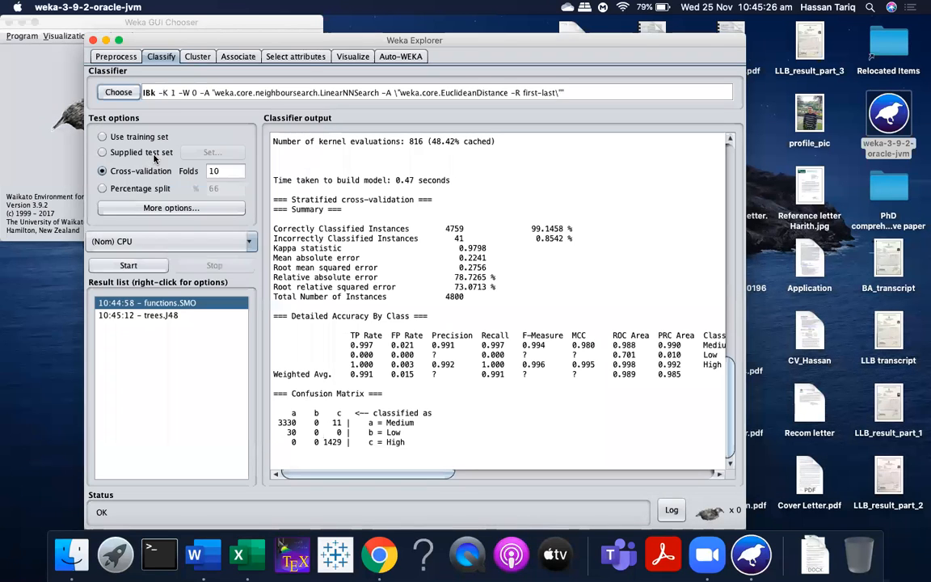
left_click(118, 92)
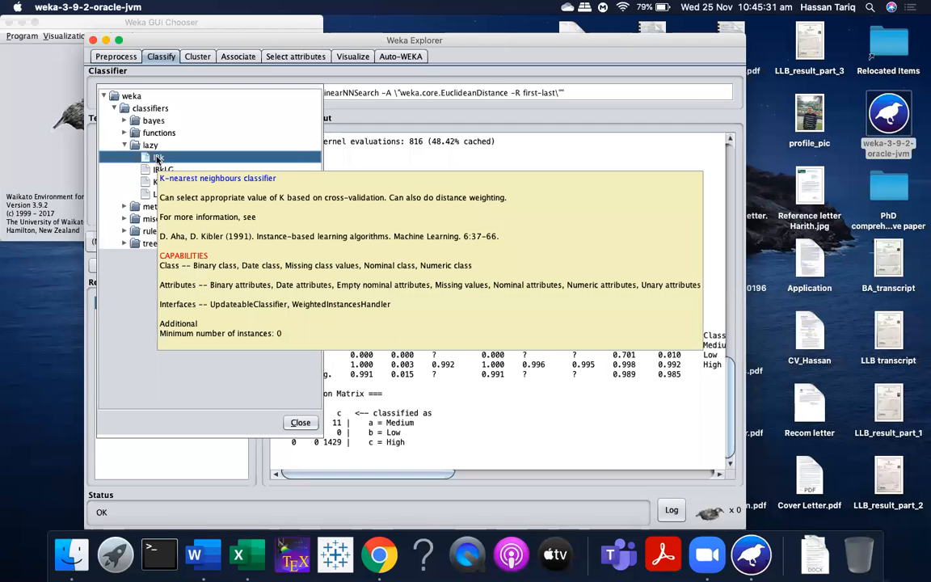
left_click(157, 158)
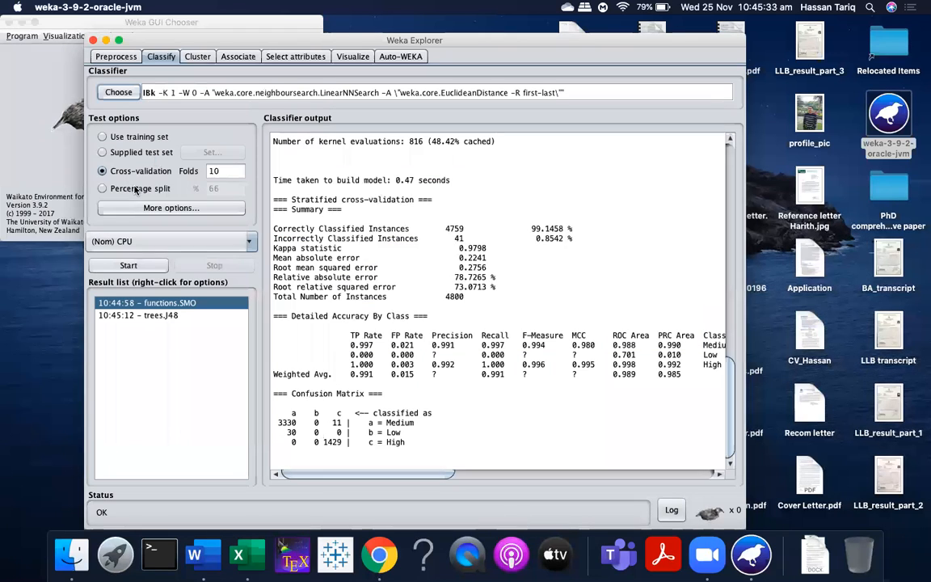
left_click(131, 265)
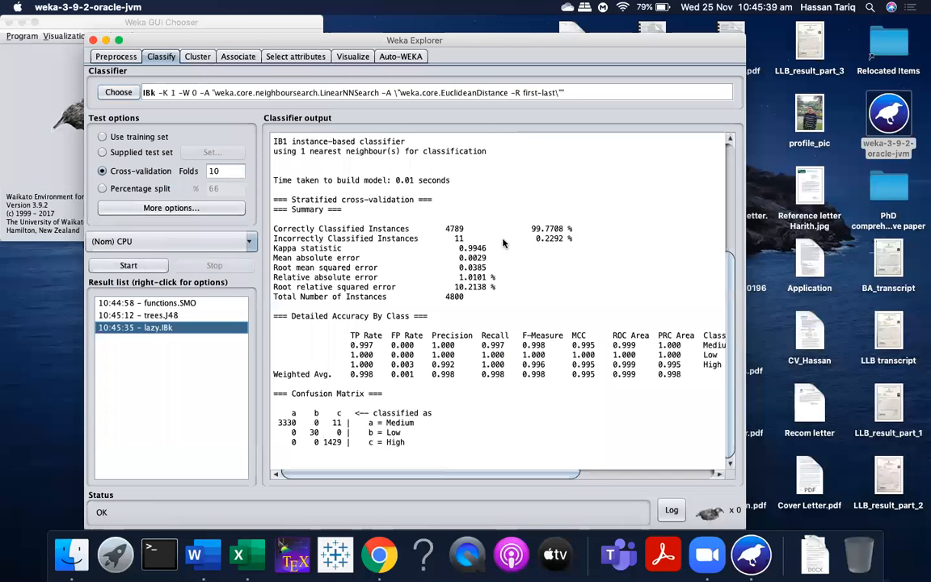
- Evaluate the BayesNet classifier with 10-fold cross-validation and with a 66% percentage split
left_click(131, 93)
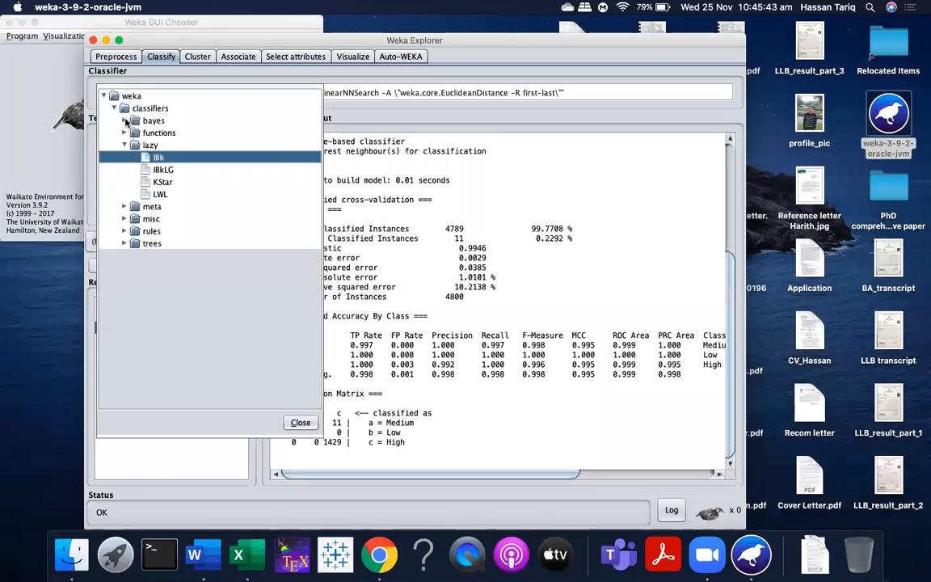
left_click(125, 120)
left_click(169, 134)
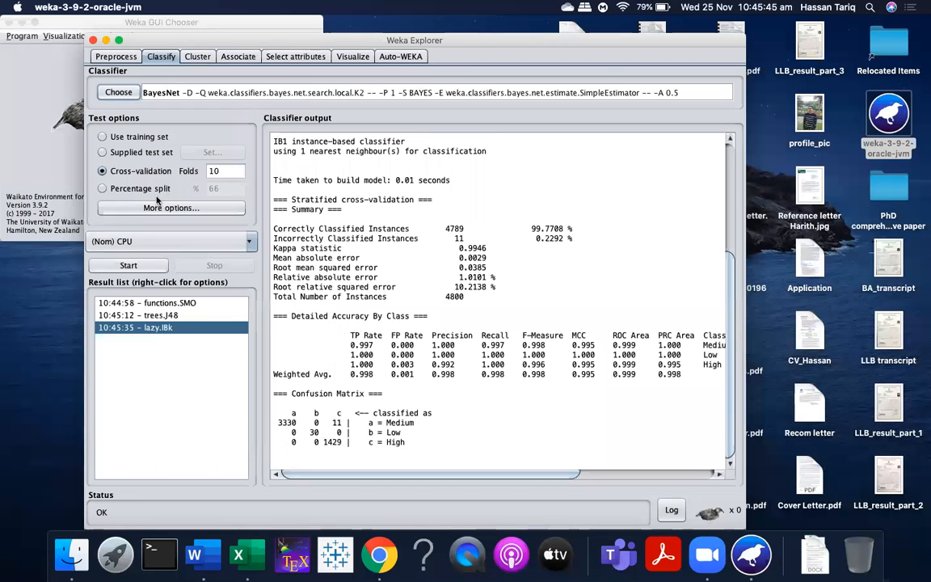
left_click(125, 265)
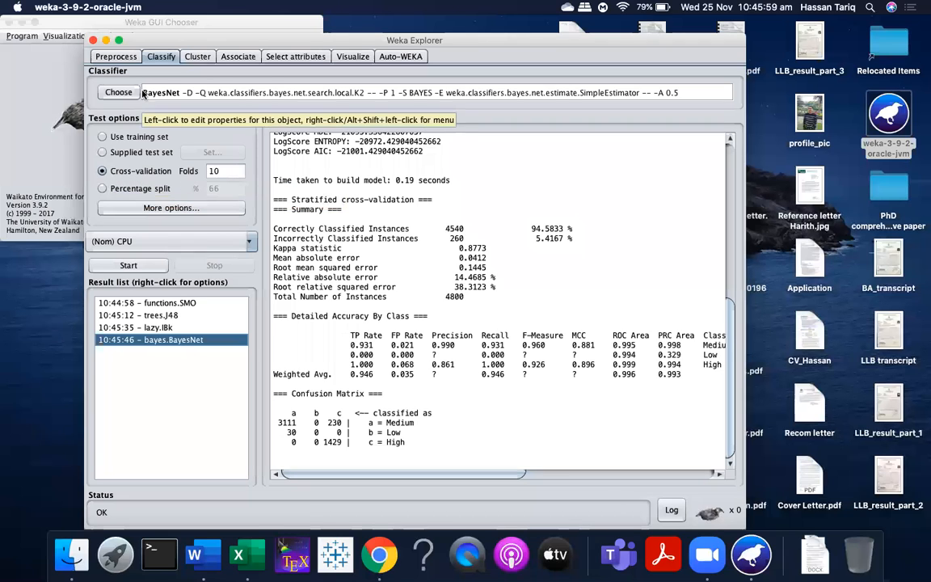
left_click(103, 189)
left_click(129, 265)
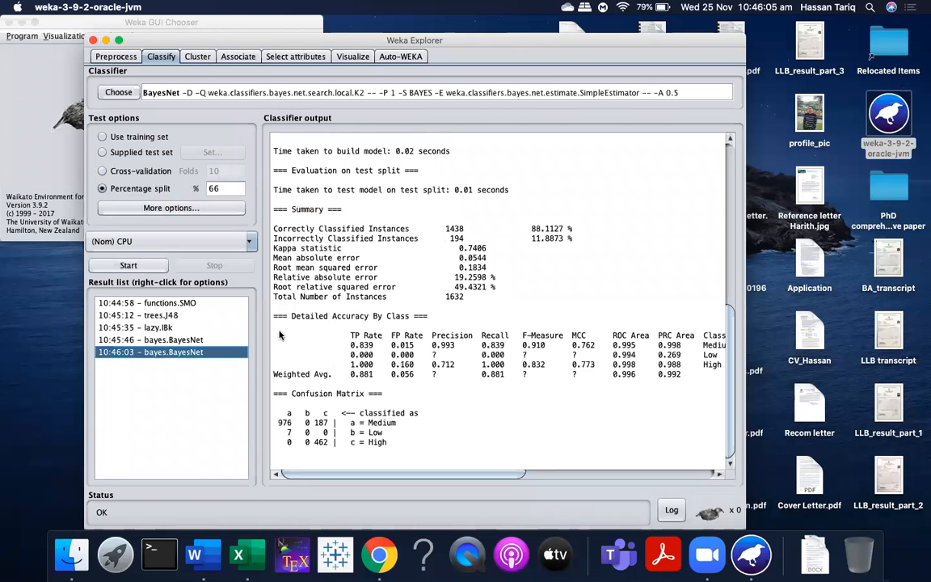
- Evaluate SMO with the 66% percentage split and compare it with the earlier cross-validated SMO result
left_click(134, 92)
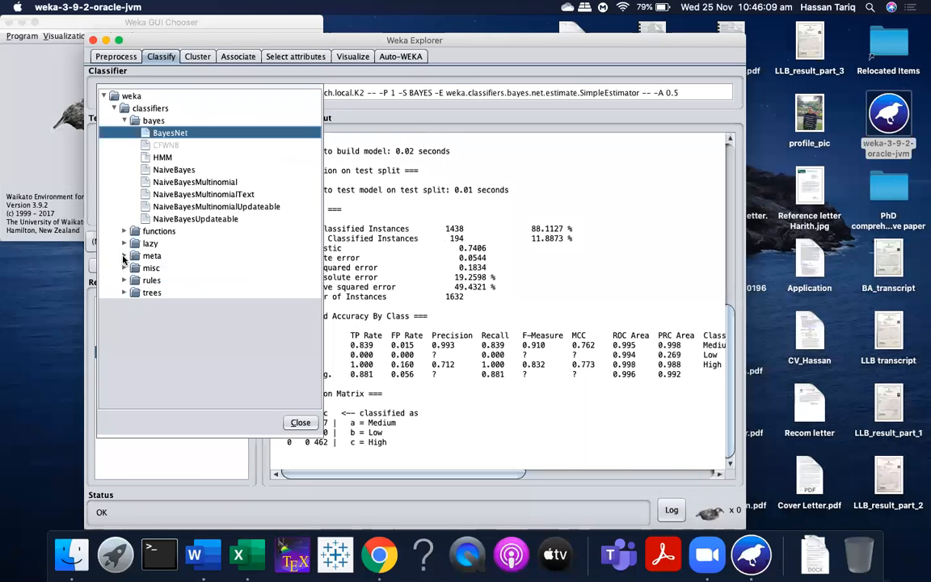
left_click(124, 256)
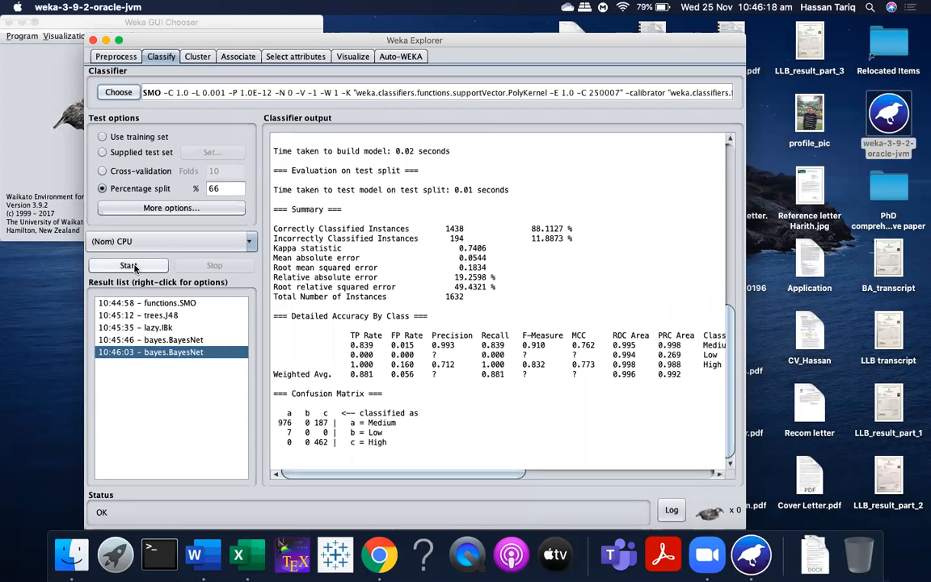
left_click(129, 266)
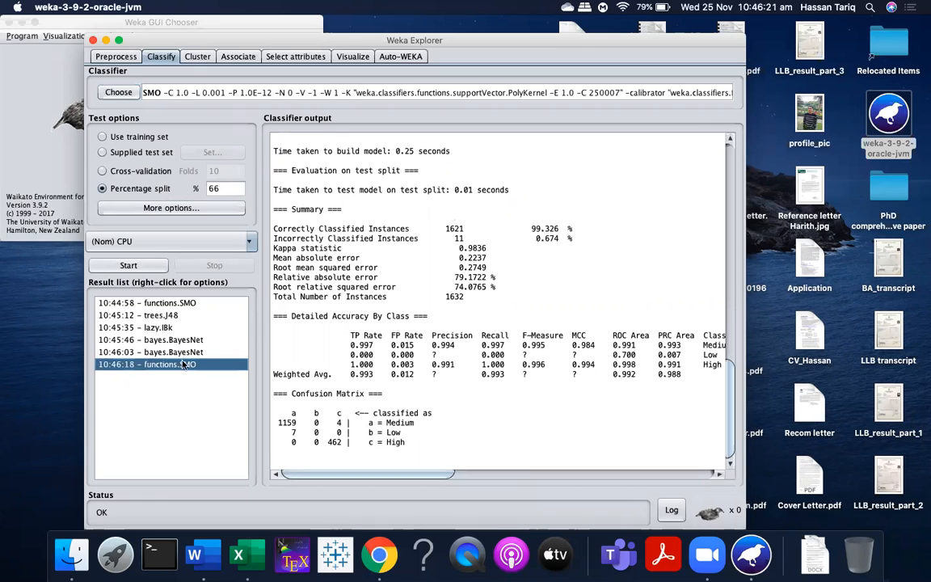
left_click(173, 303)
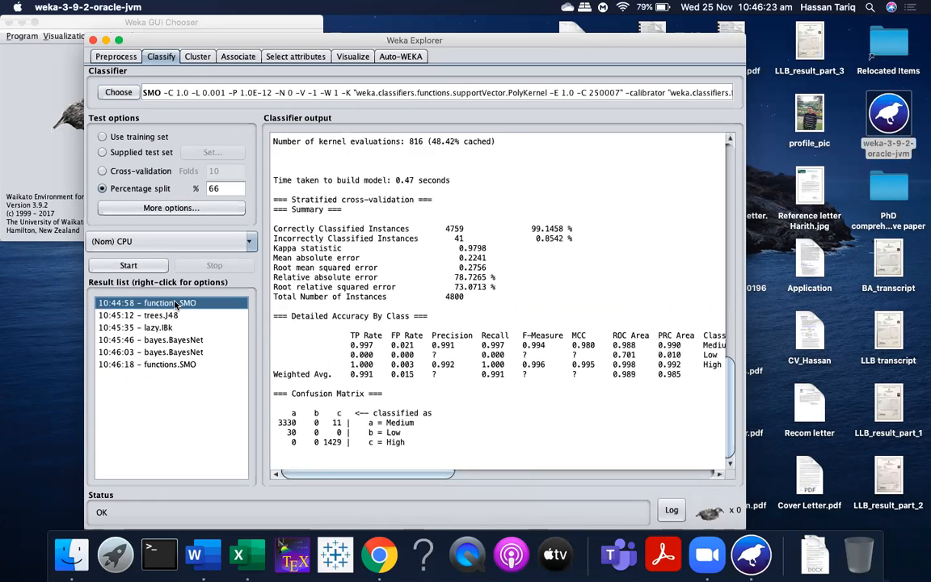
left_click(171, 364)
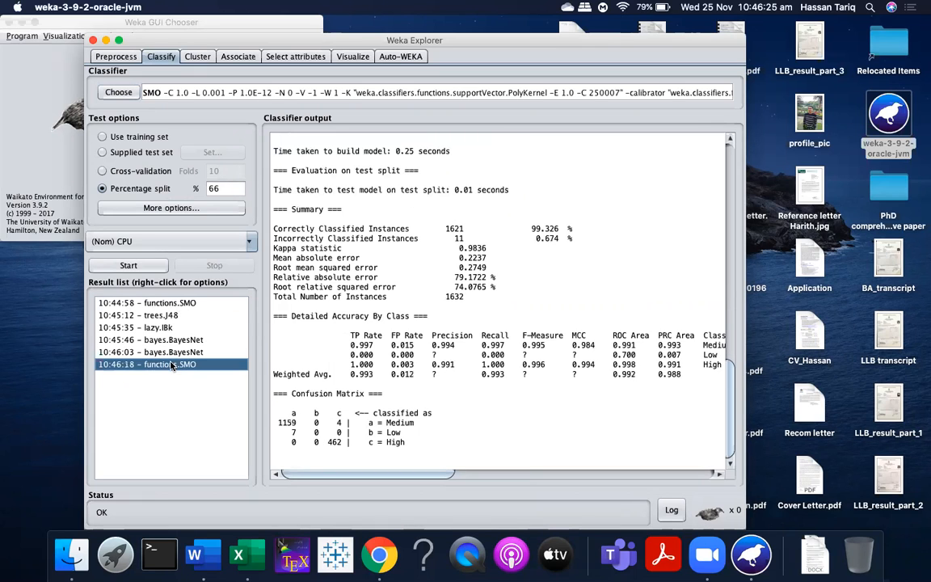
- Evaluate the IBk classifier with the 66% percentage split and compare it with the earlier cross-validated IBk result
left_click(119, 92)
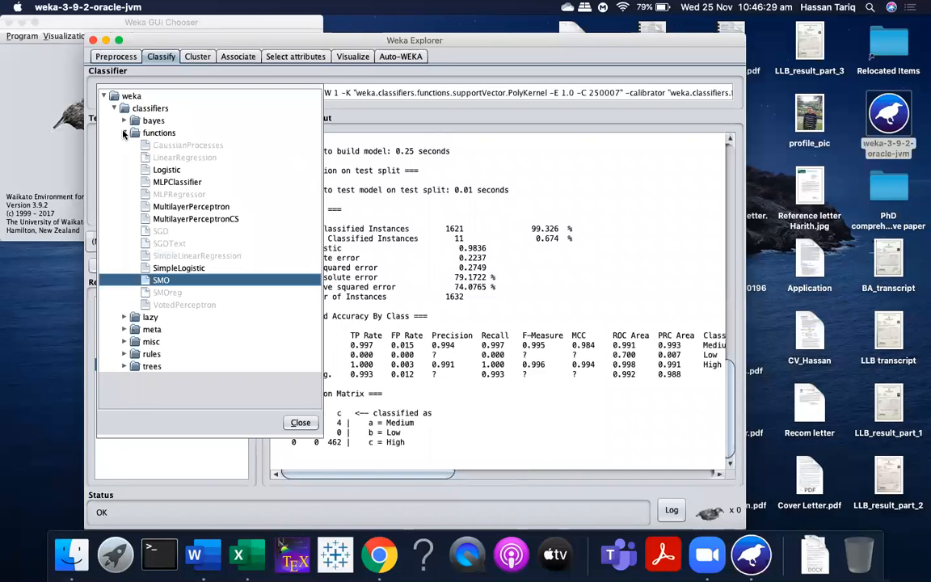
left_click(124, 132)
double_click(138, 145)
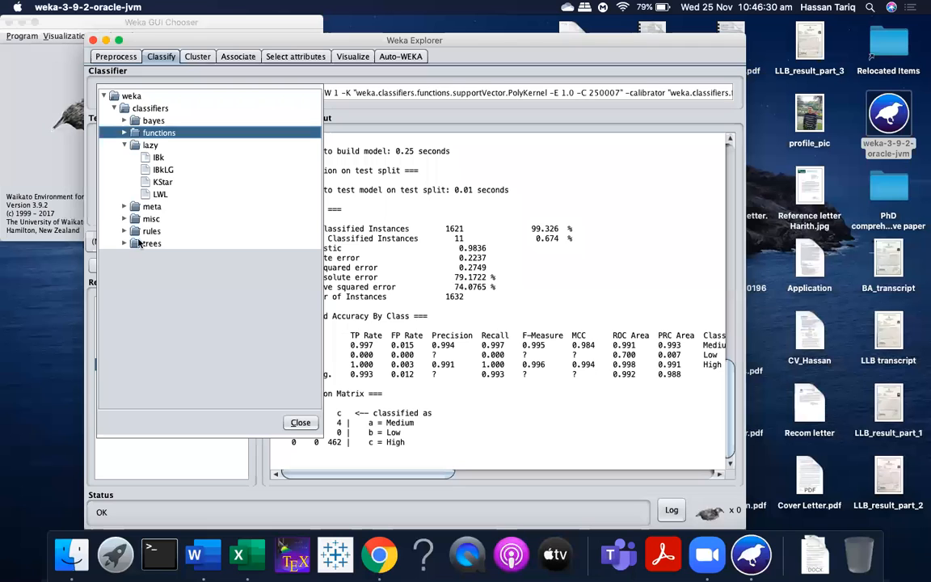
left_click(158, 157)
left_click(128, 265)
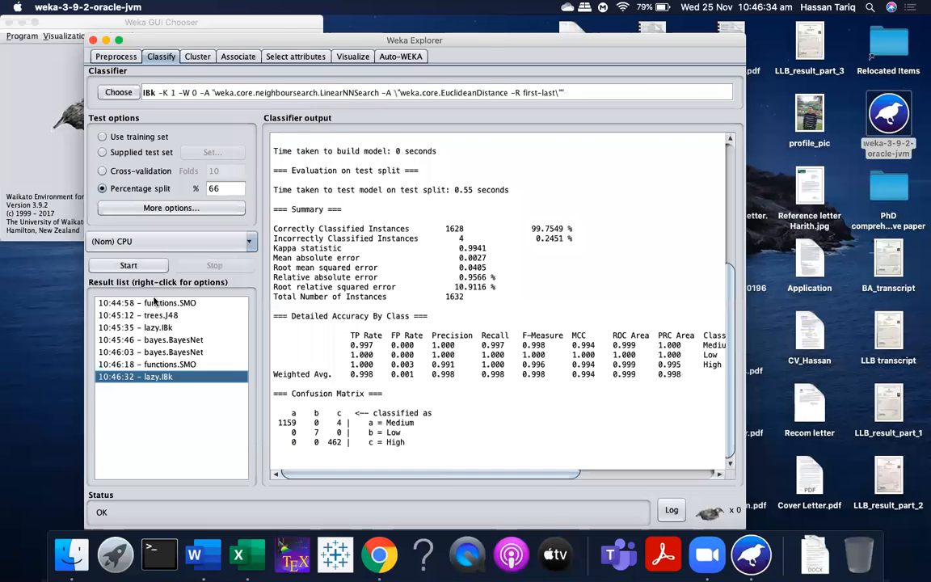
left_click(158, 327)
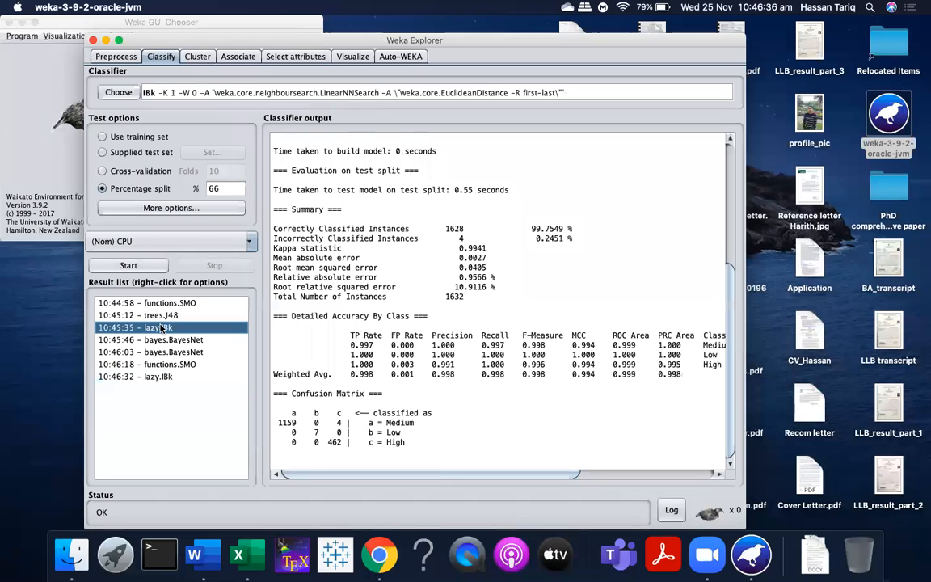
left_click(159, 378)
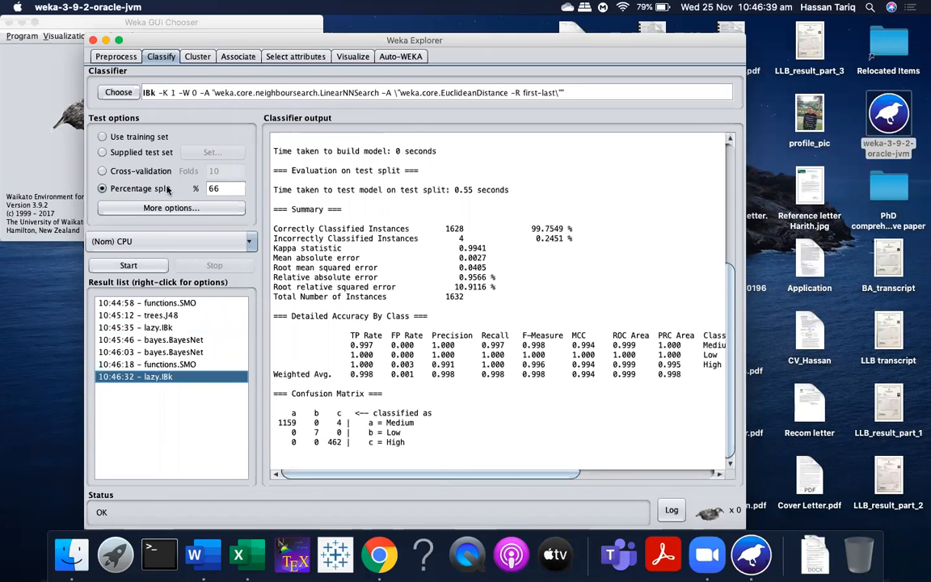
- Look through the misc and meta groups of available classifiers, keeping IBk selected
left_click(118, 93)
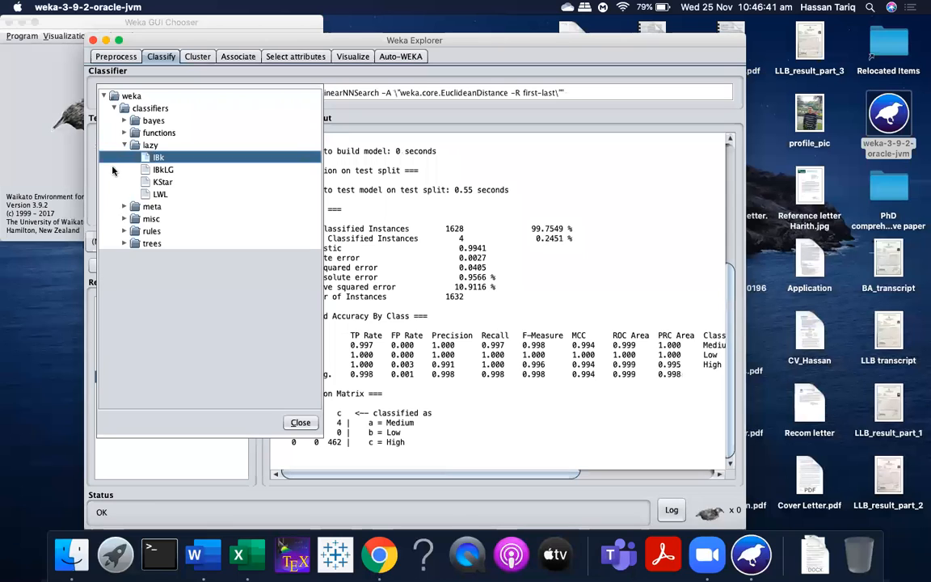
left_click(125, 219)
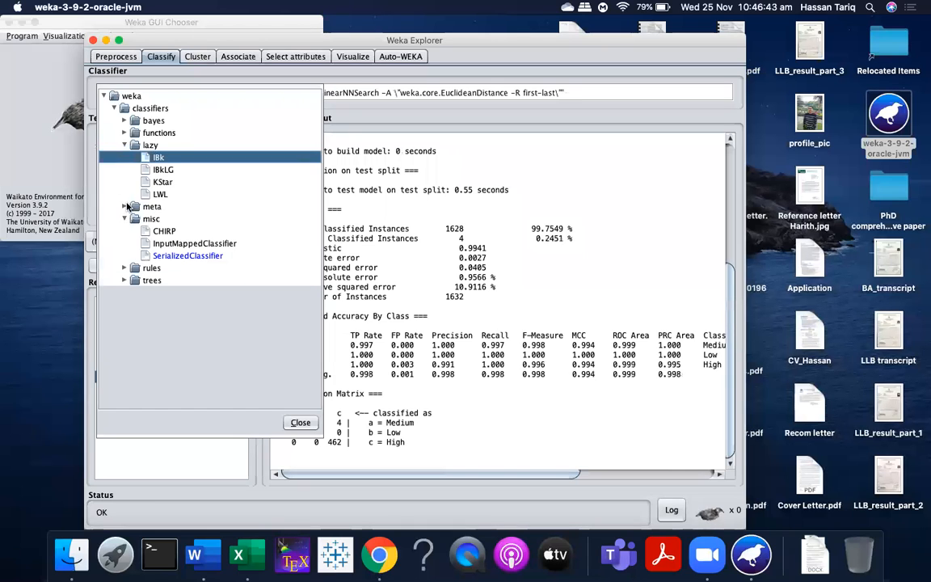
left_click(124, 207)
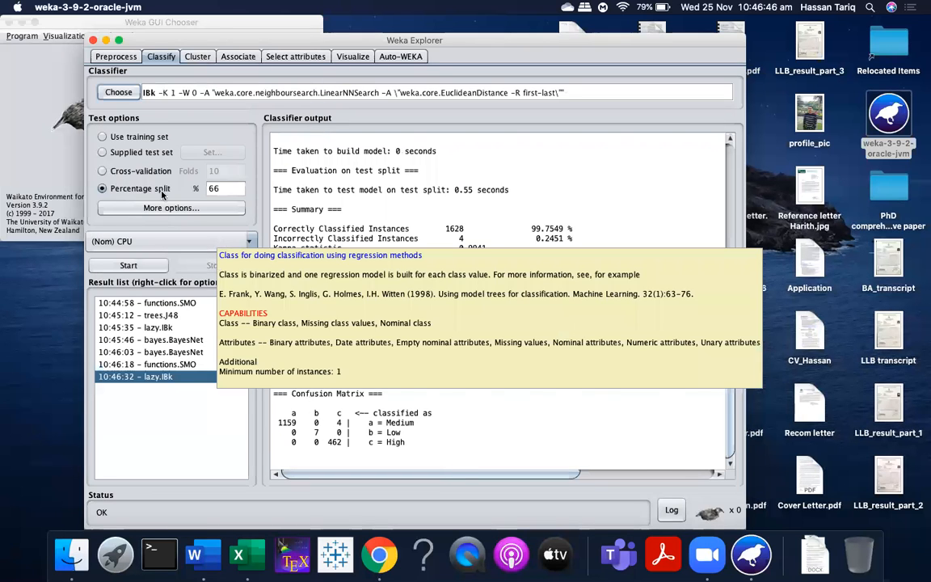
left_click(113, 93)
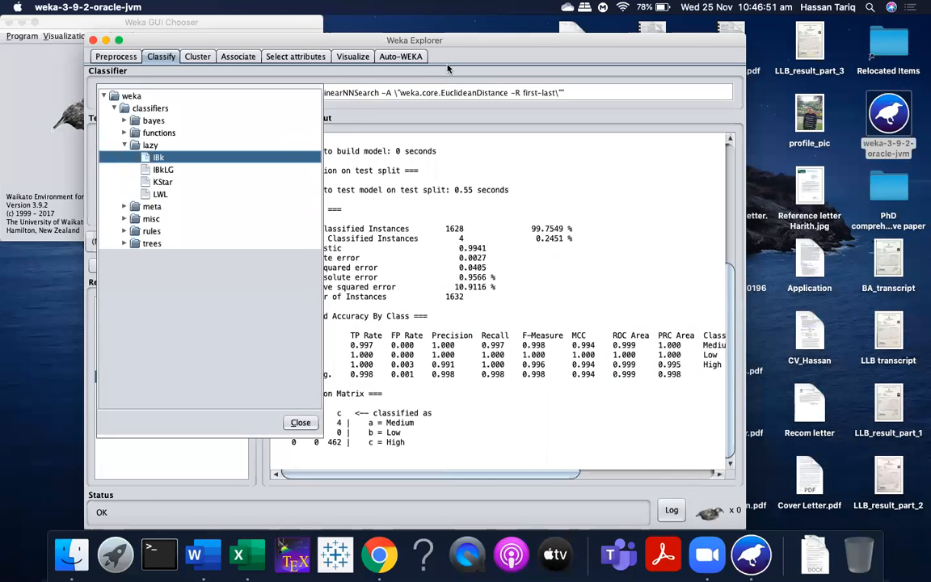
left_click(466, 50)
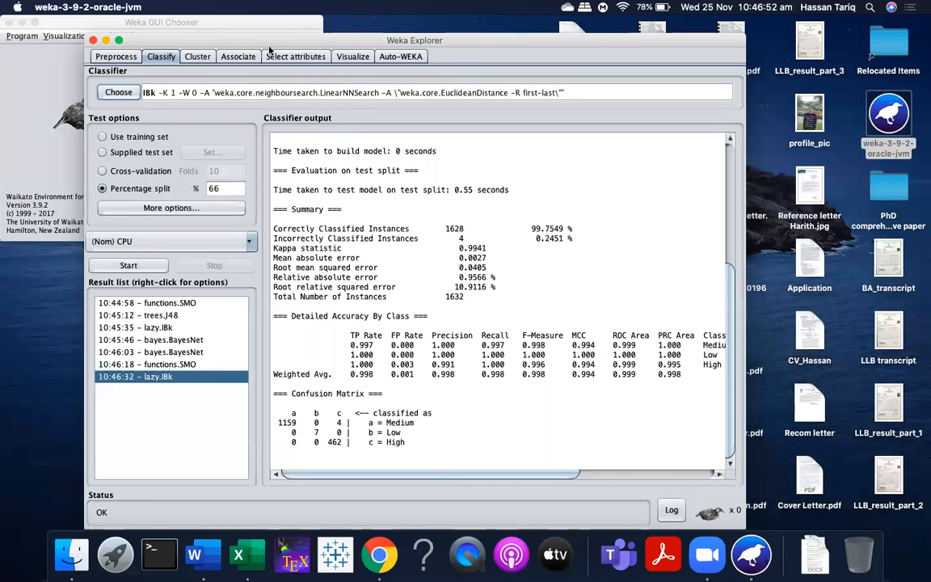
- Open the Package Manager from the Weka GUI Chooser
left_click(49, 70)
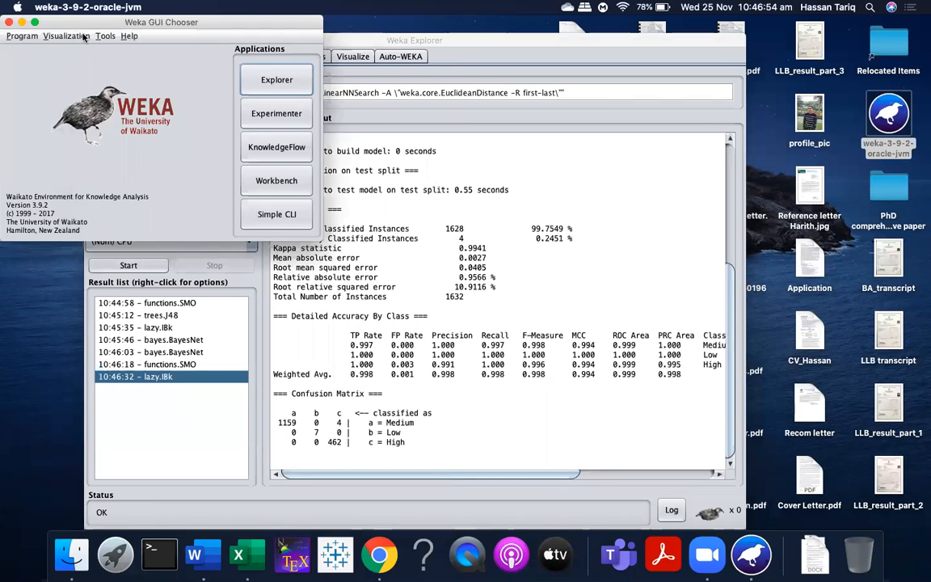
left_click(108, 38)
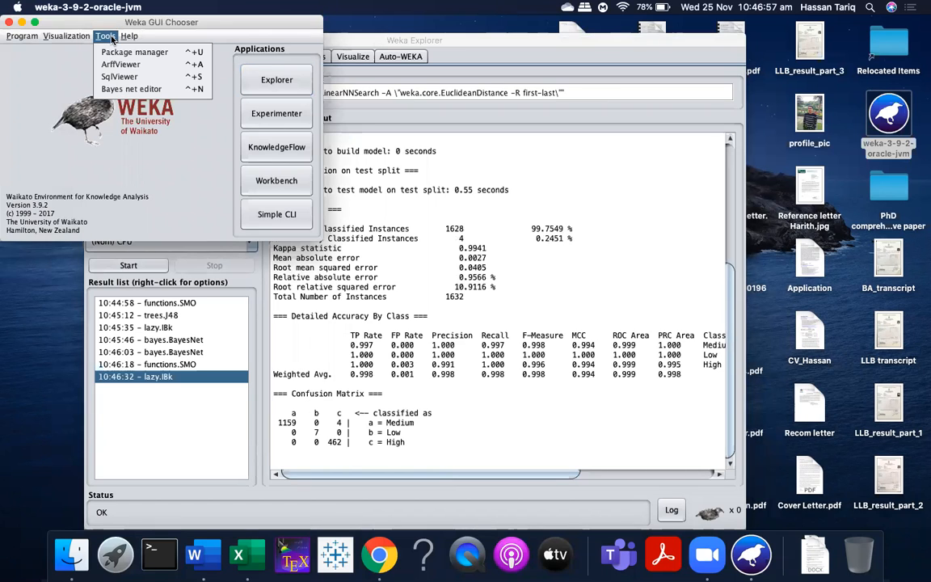
left_click(118, 54)
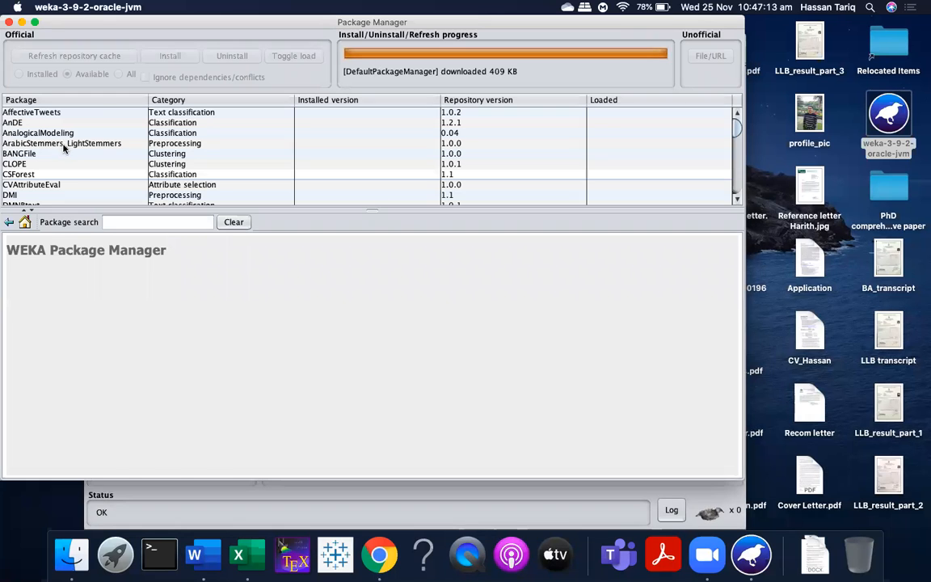
- Browse the available packages and their categories in the Package Manager, then close it
scroll(64, 148, "down", 2)
scroll(61, 144, "down", 10)
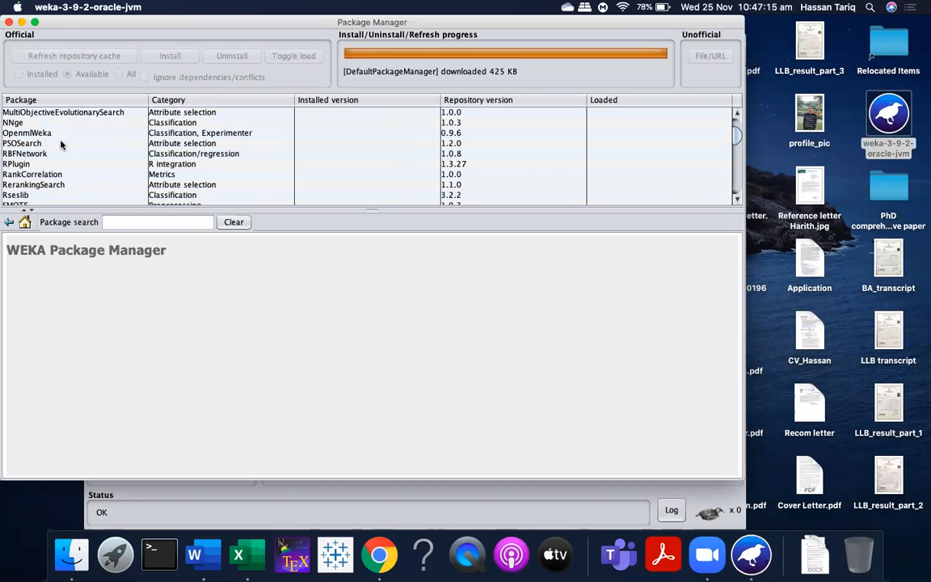
scroll(60, 144, "up", 6)
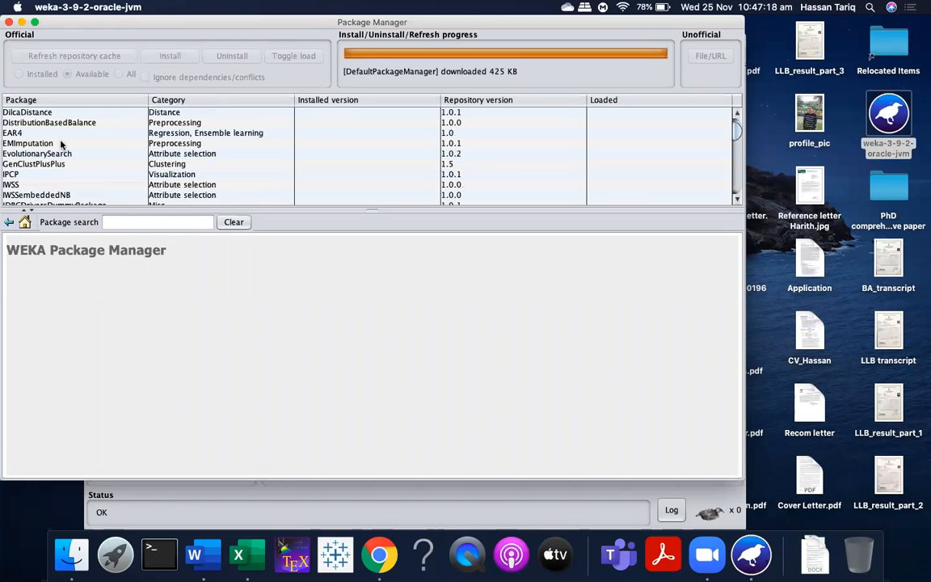
scroll(61, 143, "up", 4)
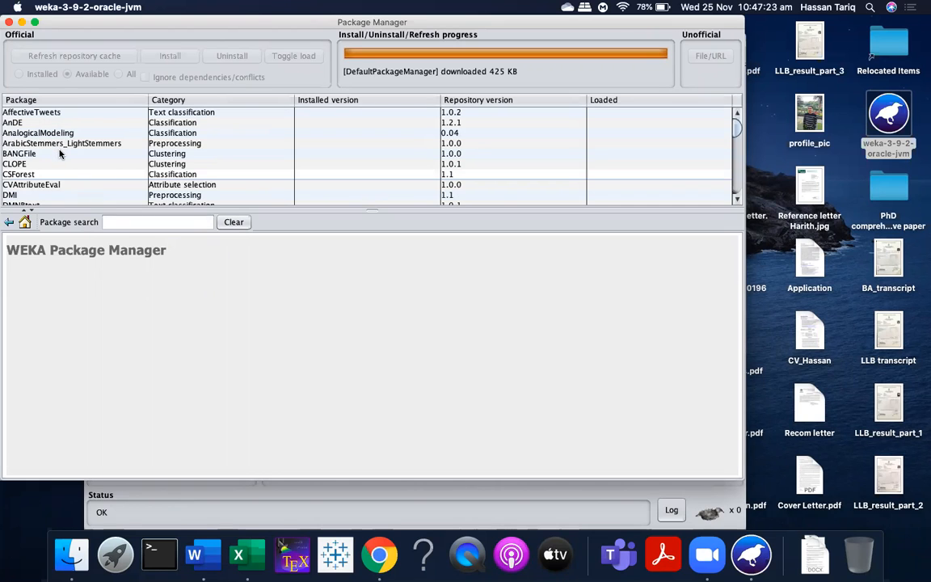
scroll(226, 163, "down", 2)
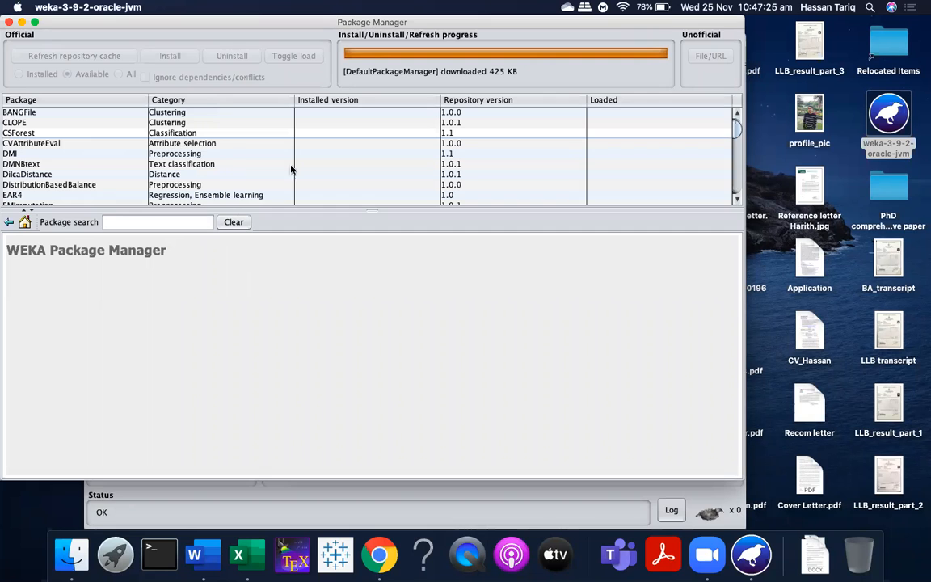
scroll(231, 153, "down", 10)
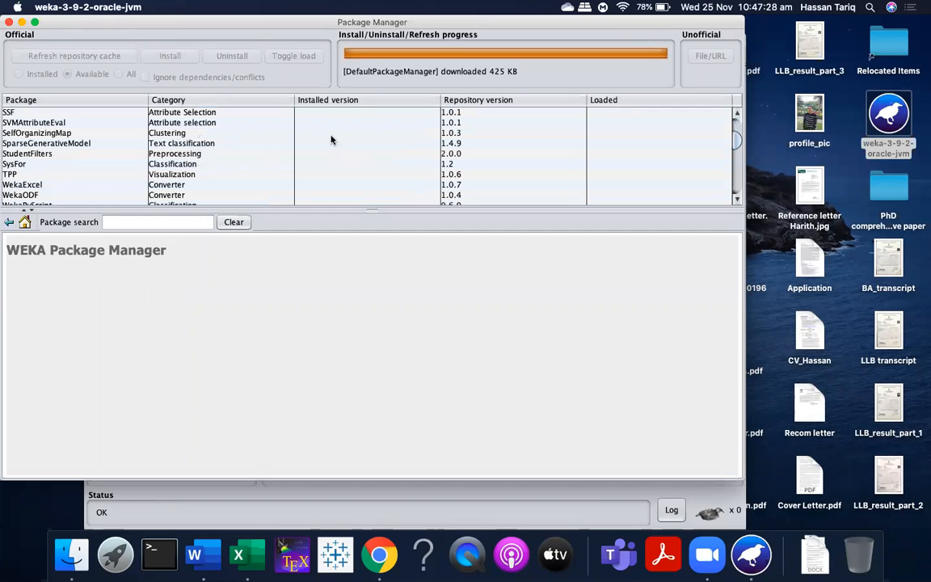
scroll(330, 162, "down", 10)
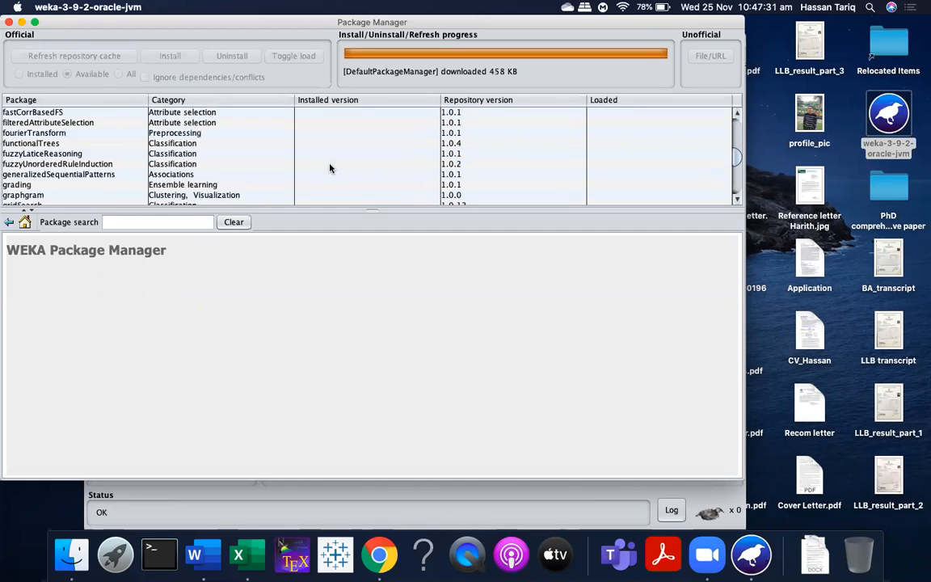
scroll(330, 168, "down", 15)
scroll(328, 168, "up", 5)
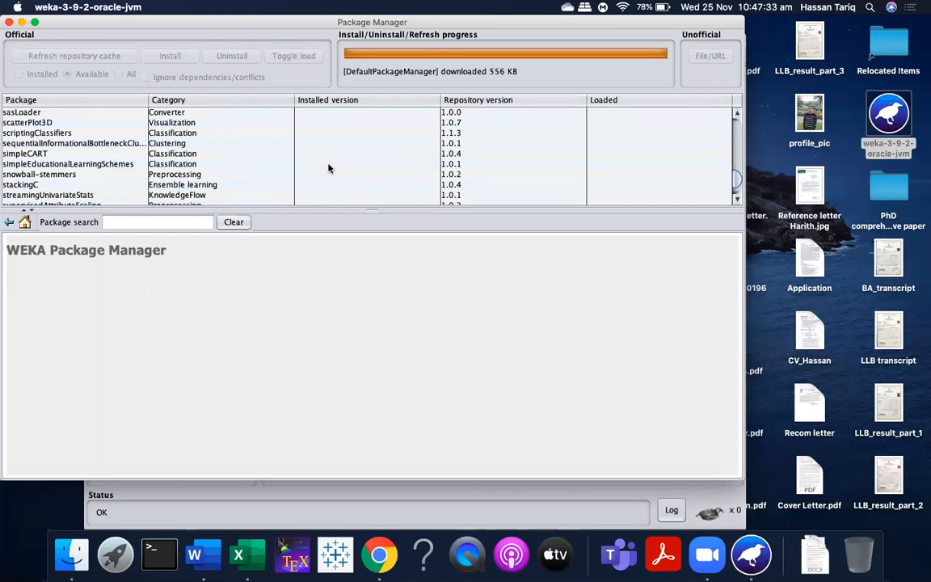
scroll(328, 168, "up", 5)
scroll(327, 168, "up", 15)
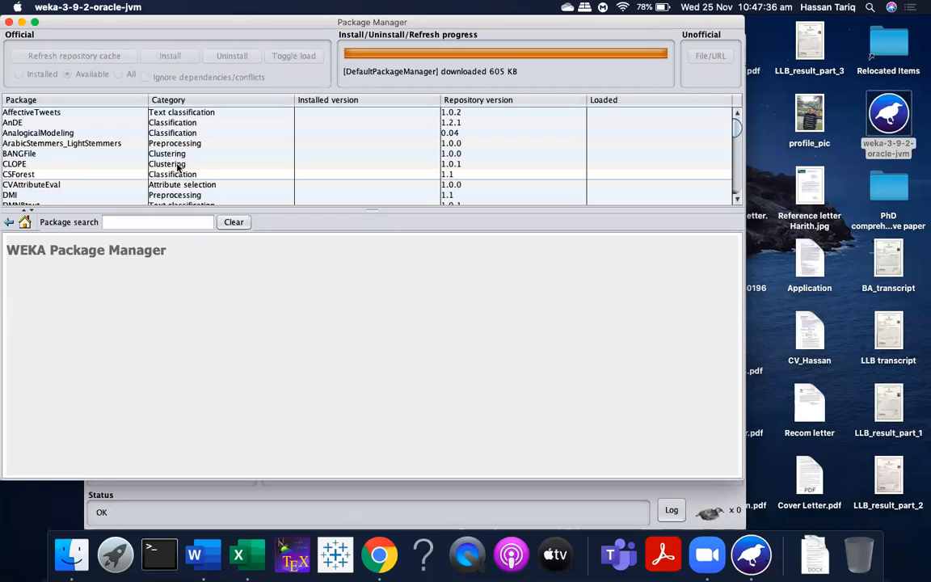
scroll(180, 167, "down", 5)
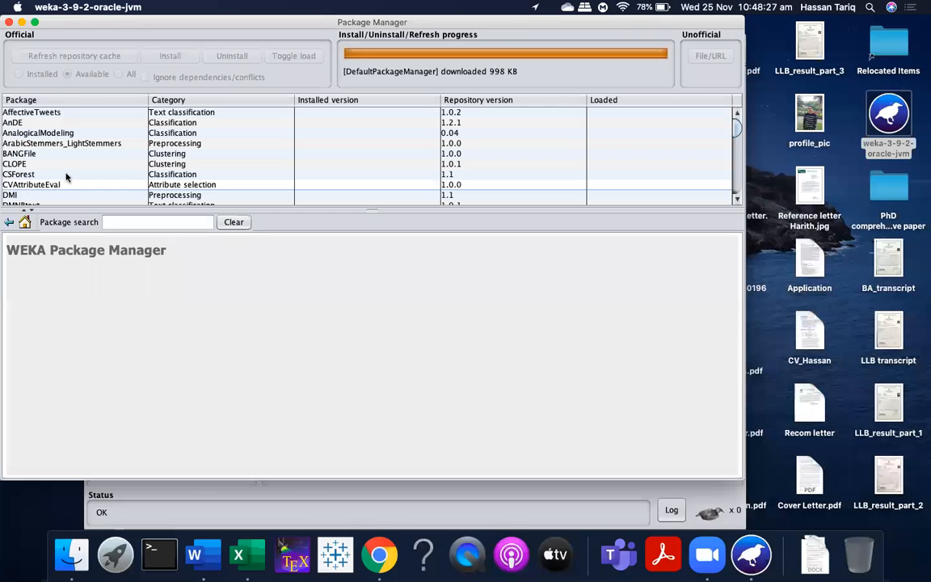
scroll(67, 177, "down", 3)
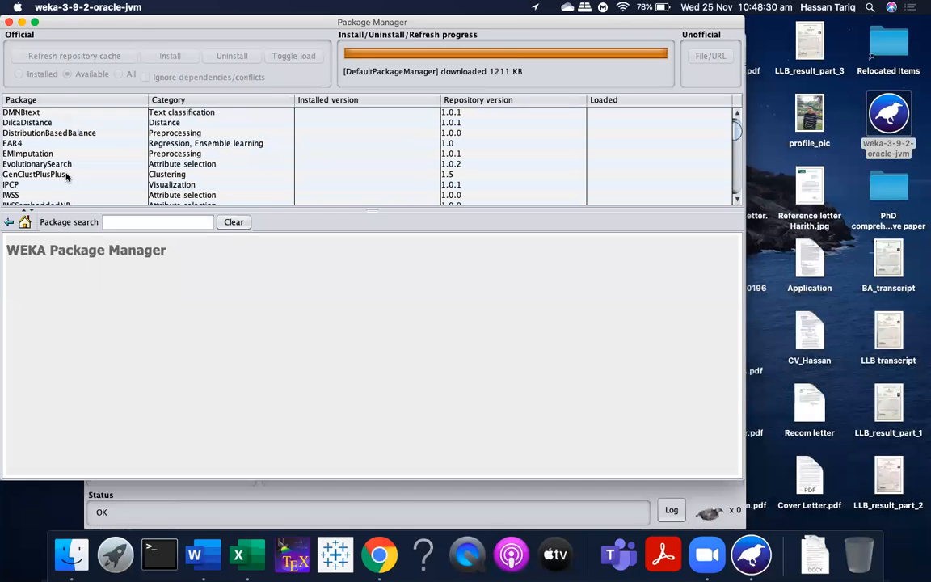
left_click(14, 144)
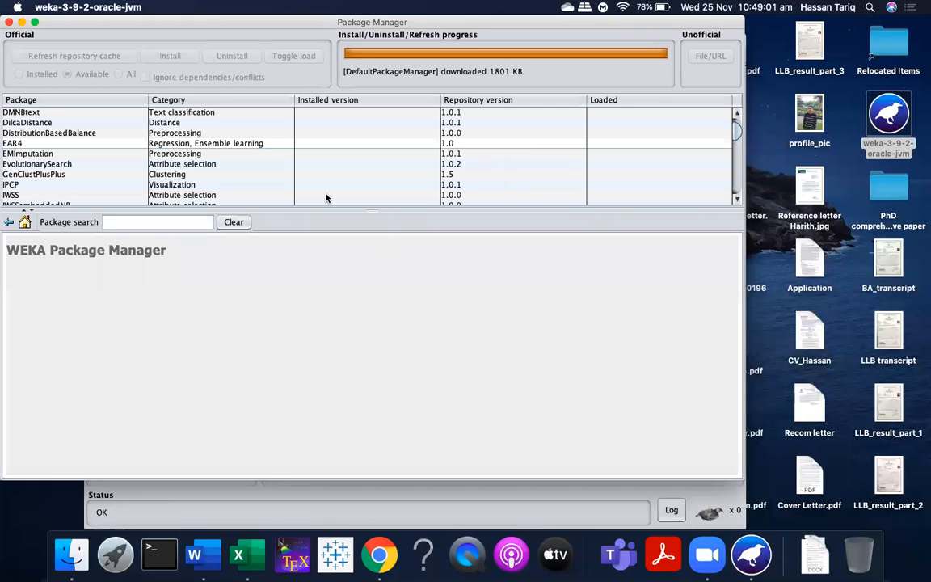
left_click(9, 22)
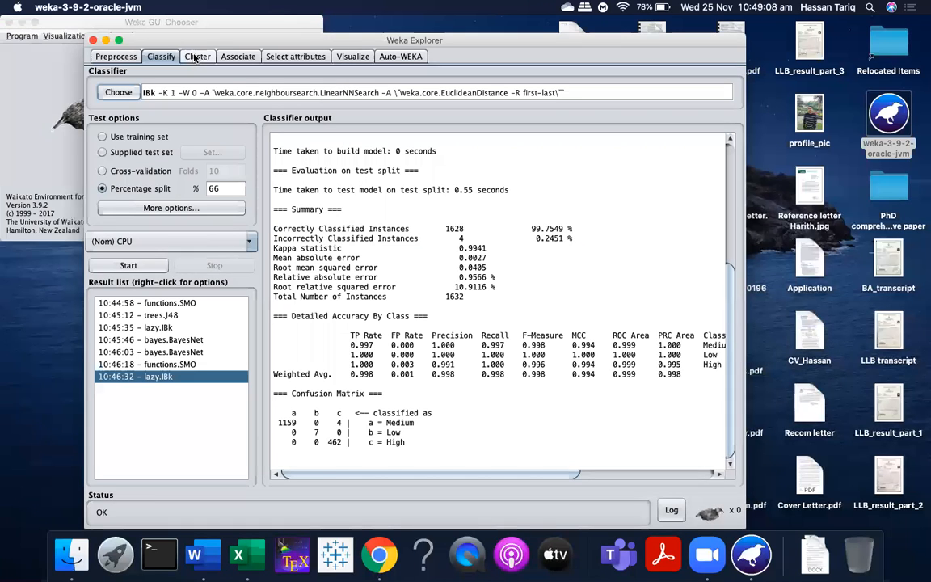
- Delete the earlier SimpleKMeans result from the clustering results and choose the Canopy clusterer
left_click(194, 58)
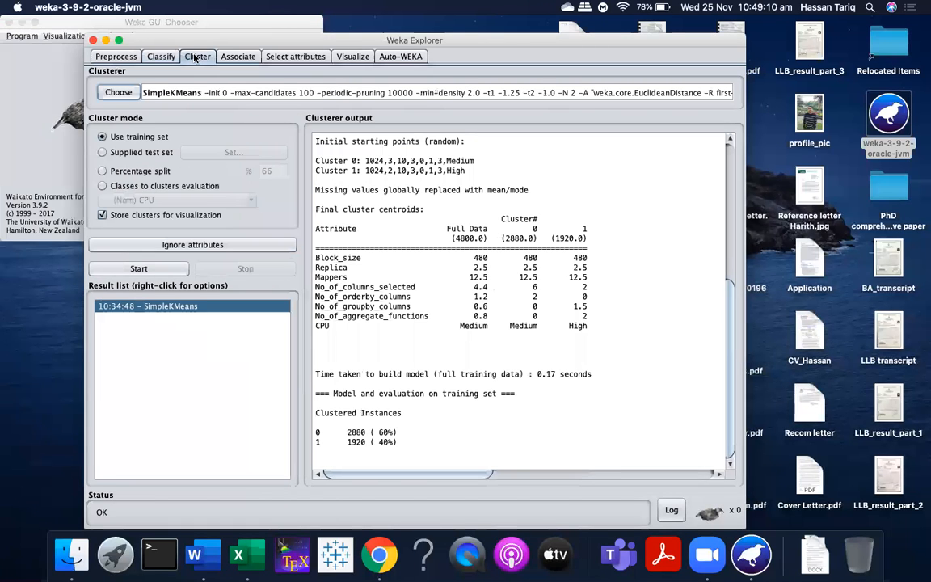
right_click(173, 307)
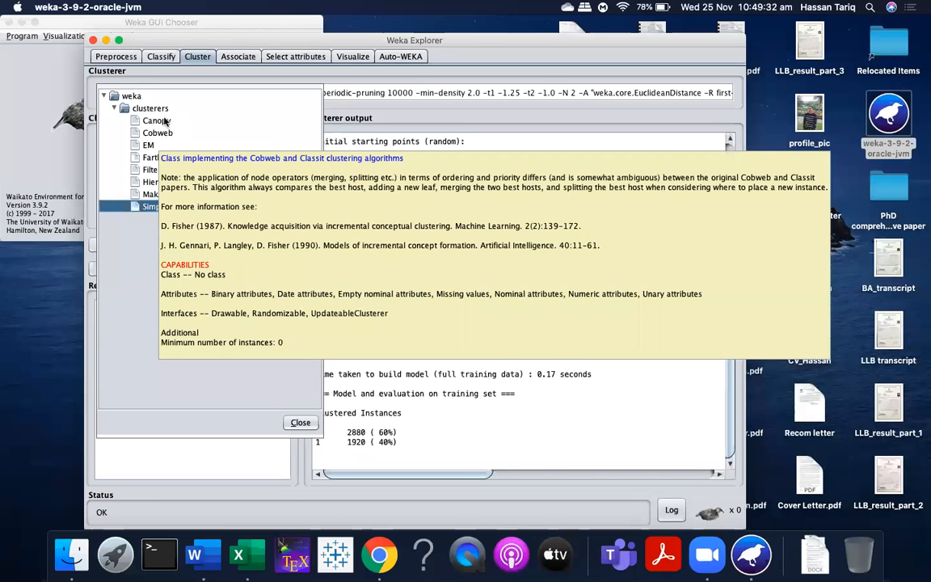
left_click(164, 120)
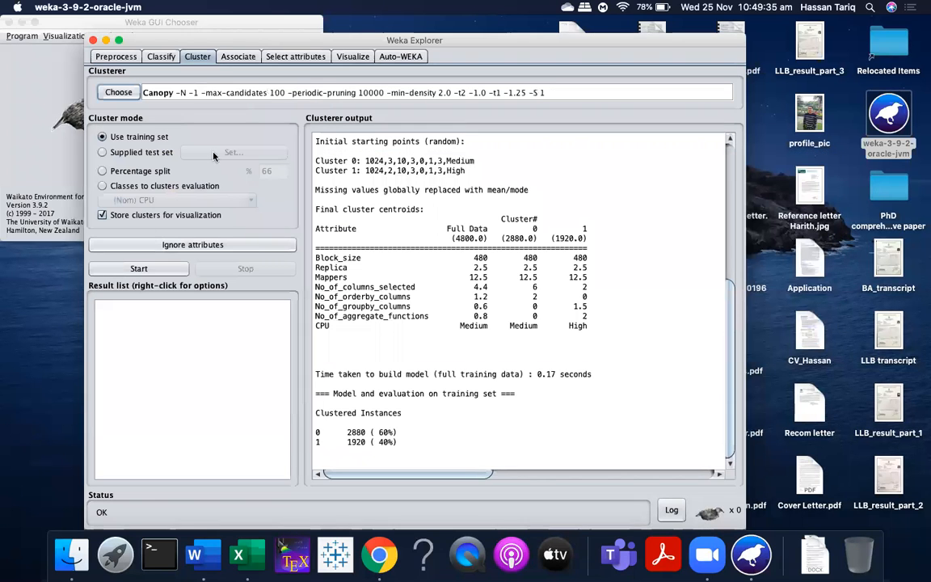
- Set Canopy's numClusters to 2 and run the clustering on the training set
left_click(271, 93)
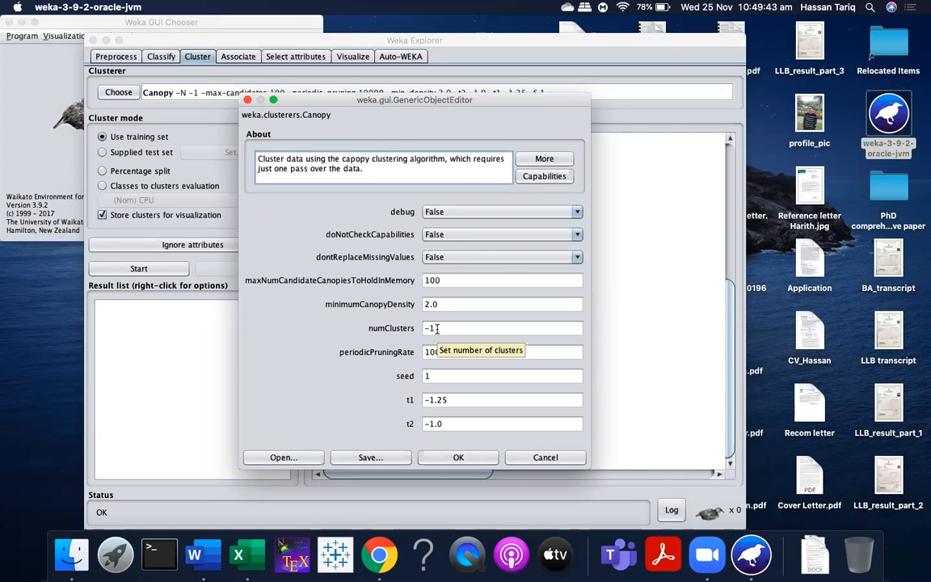
left_click_drag(437, 328, 420, 330)
type("2")
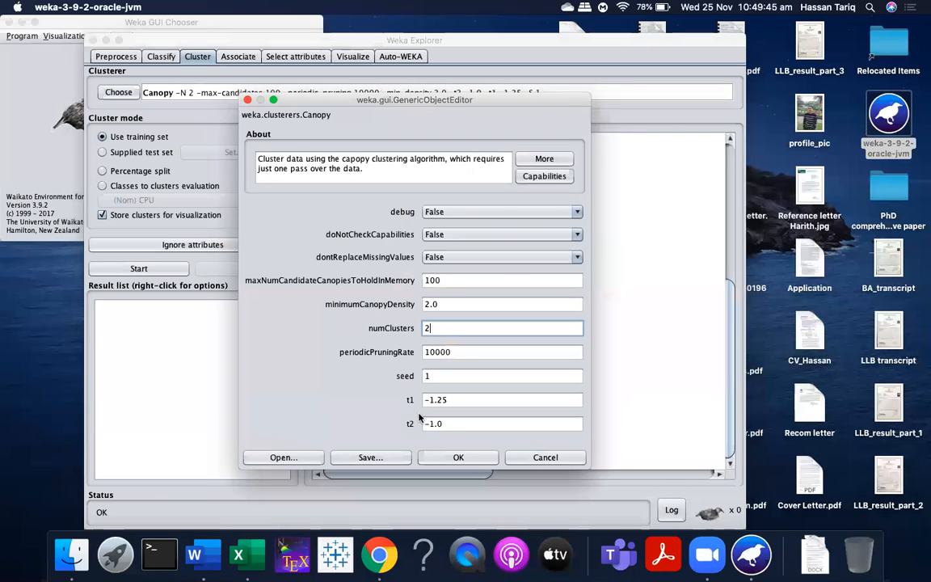
left_click(458, 457)
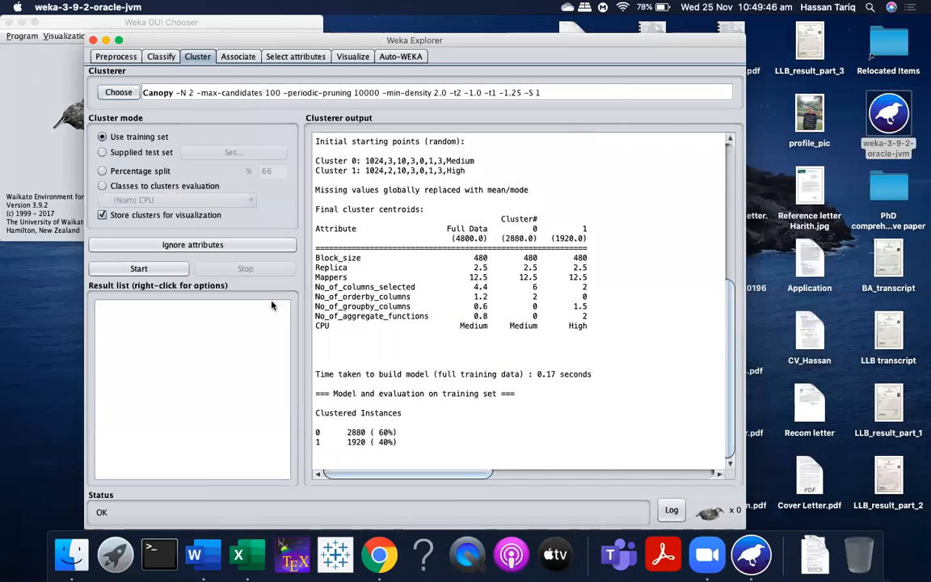
left_click(138, 268)
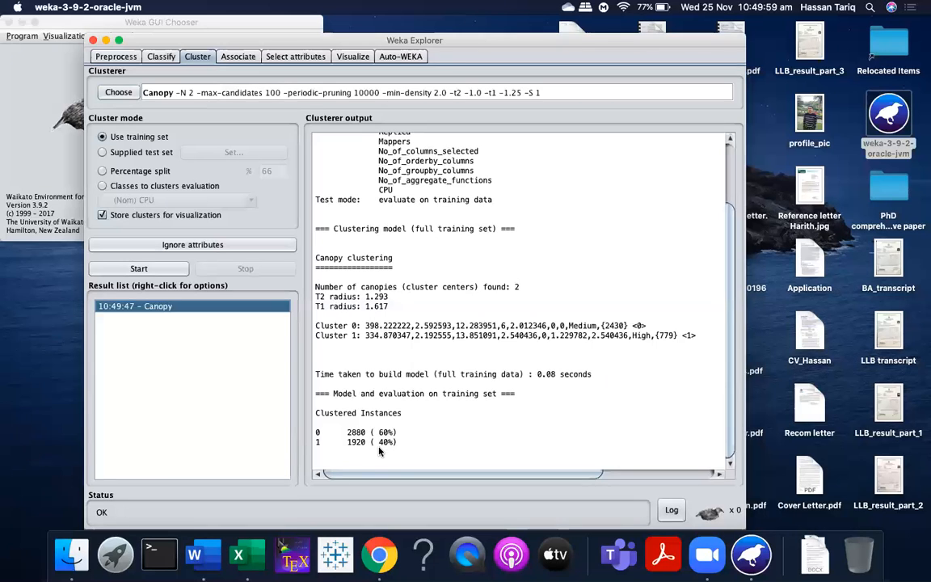
- Visualize the cluster assignments of the Canopy result and close the plot window
right_click(202, 308)
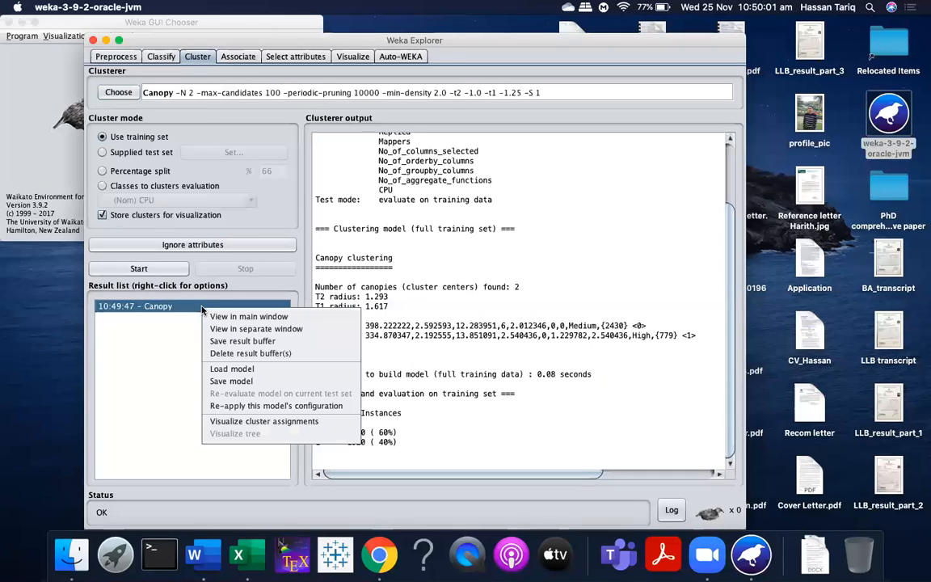
left_click(262, 422)
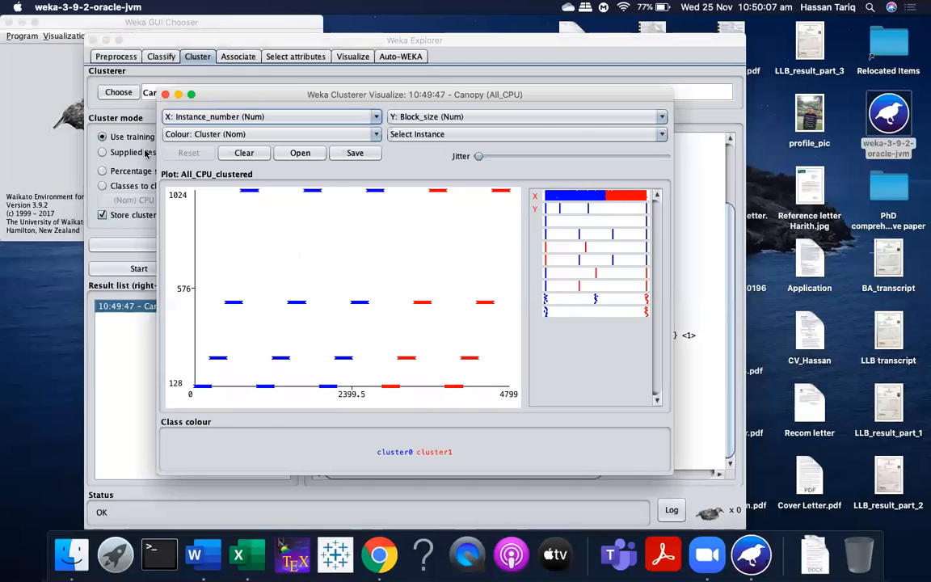
left_click(165, 95)
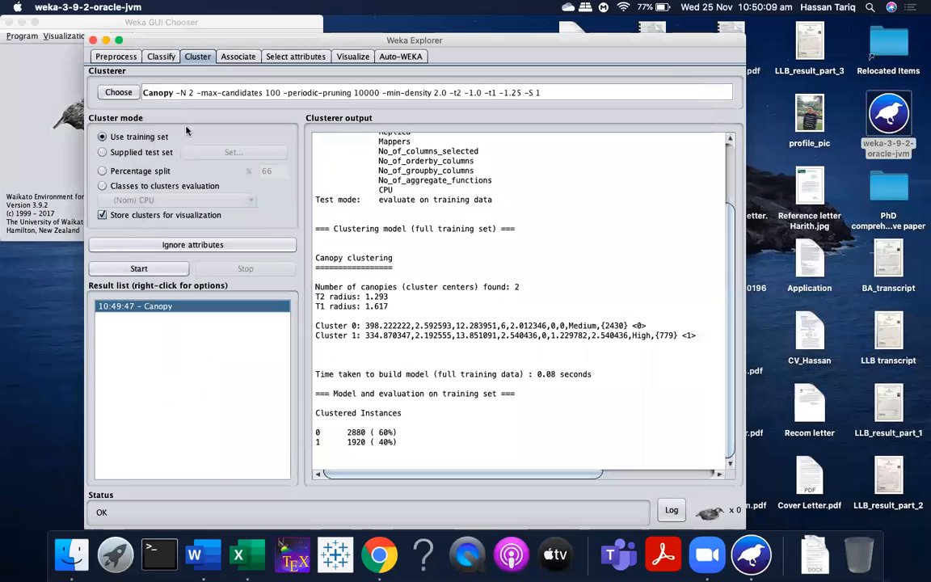
- Run SimpleKMeans with 2 clusters on the training set and review the starting points and final centroids in its output
left_click(118, 92)
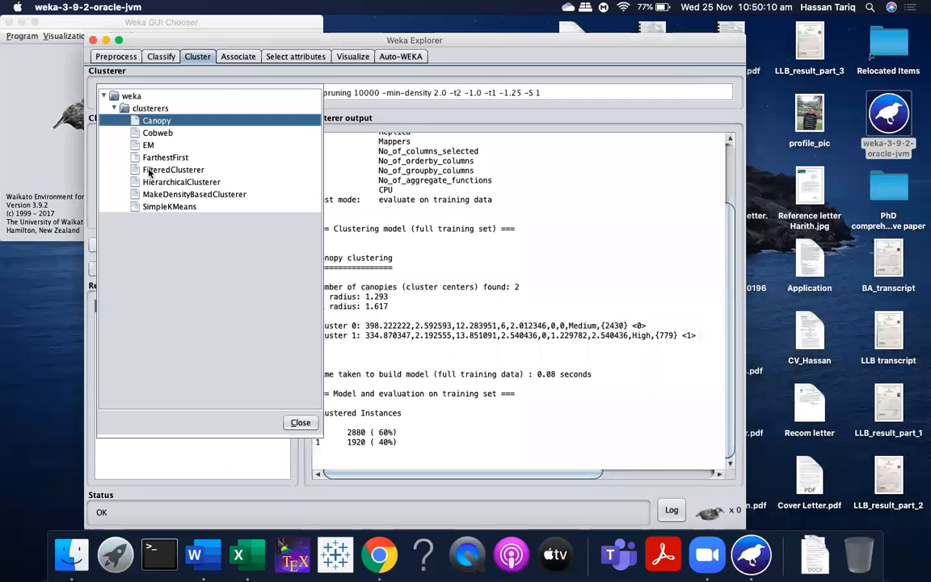
left_click(169, 206)
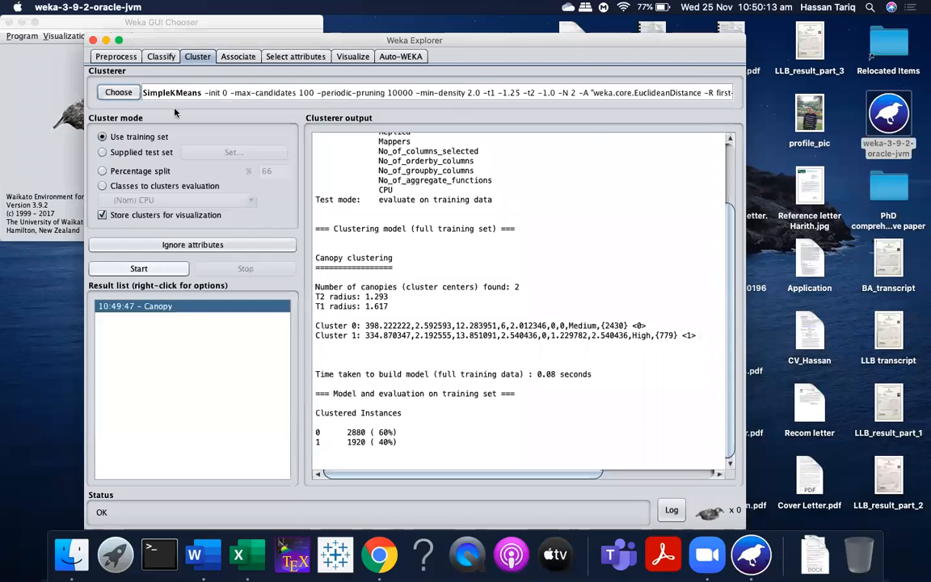
left_click(162, 93)
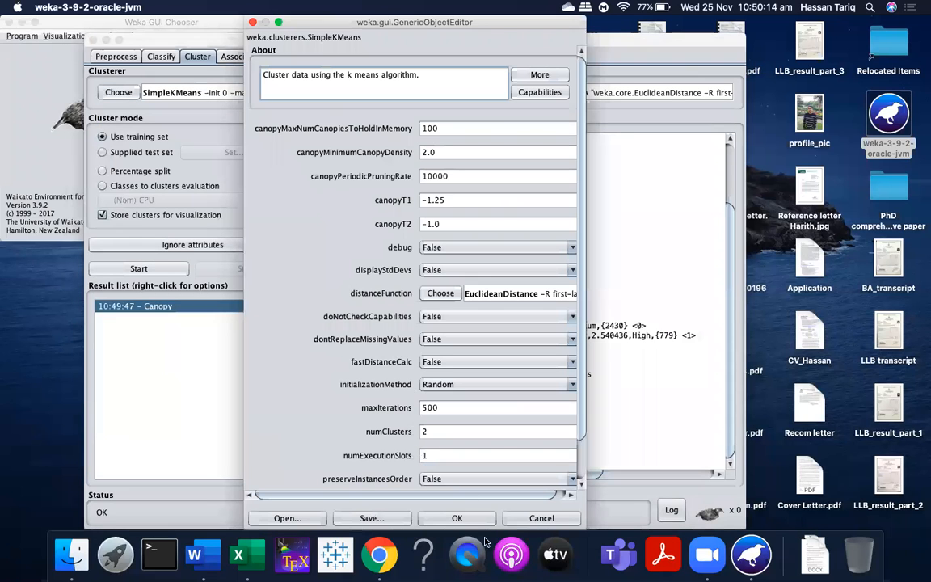
left_click(159, 270)
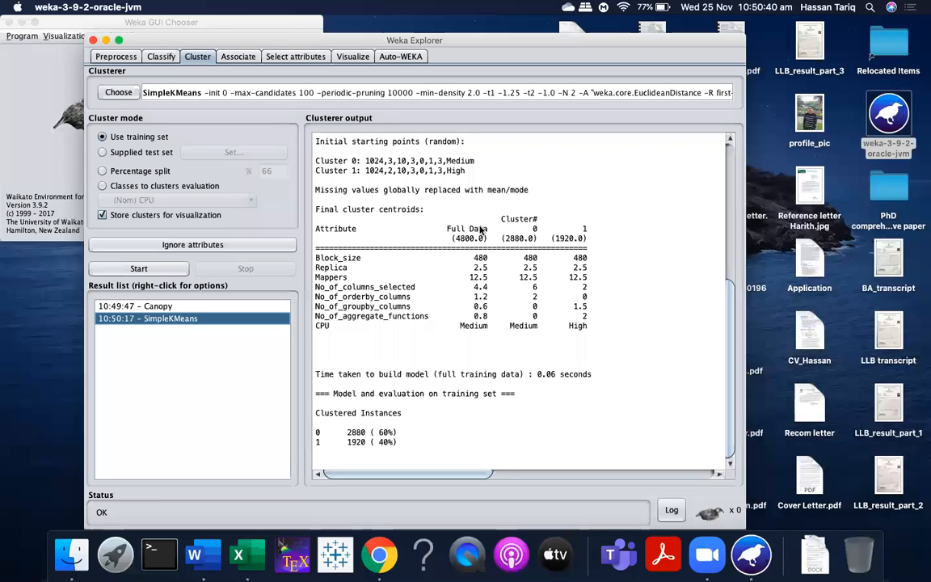
scroll(428, 250, "up", 5)
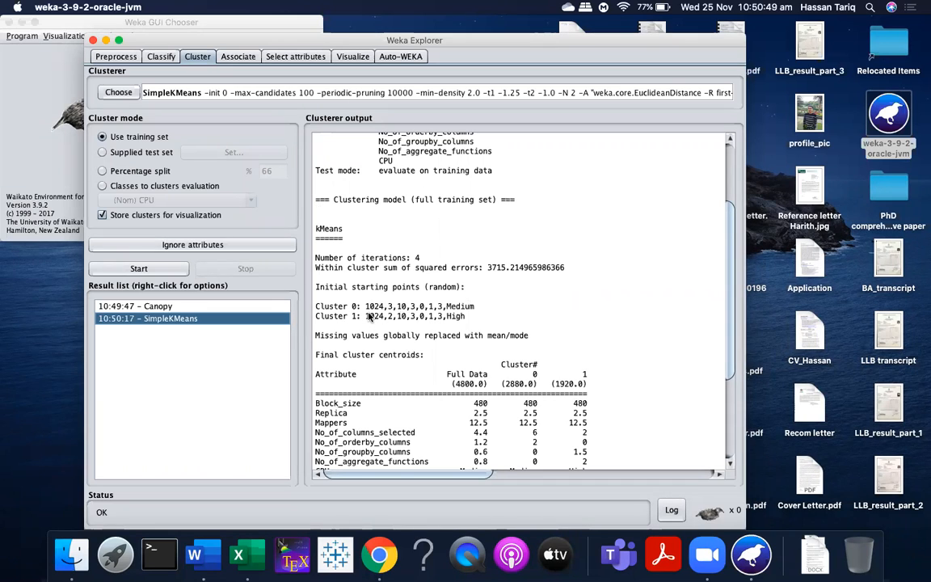
scroll(369, 316, "down", 2)
scroll(485, 267, "down", 3)
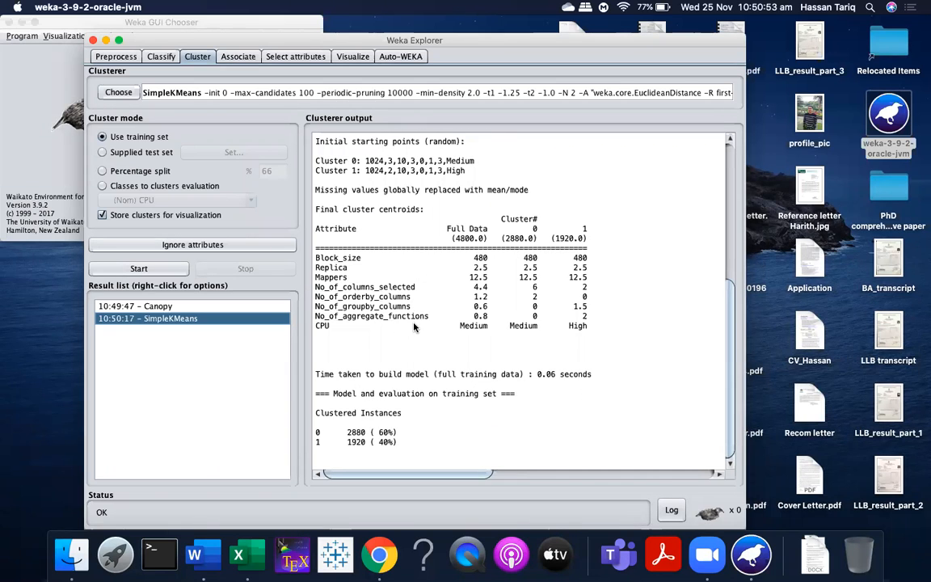
scroll(396, 307, "up", 1)
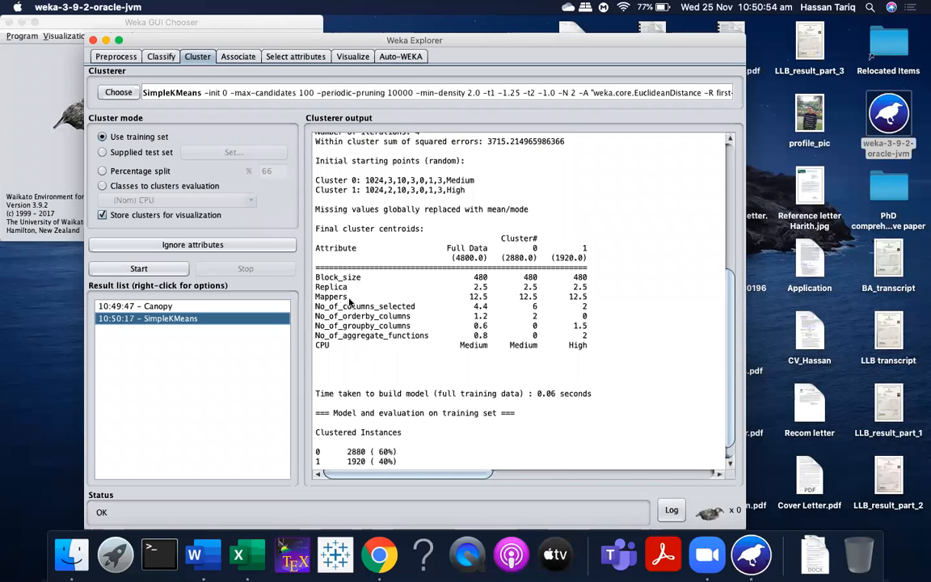
- Return to the classification results and view the earlier SMO and cross-validated IBk outputs
left_click(162, 56)
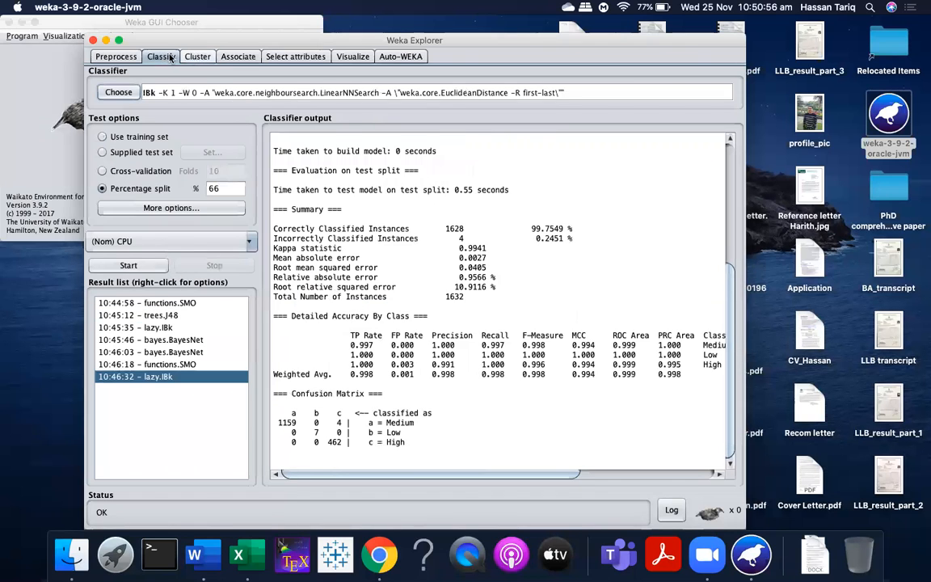
left_click(164, 304)
left_click(159, 328)
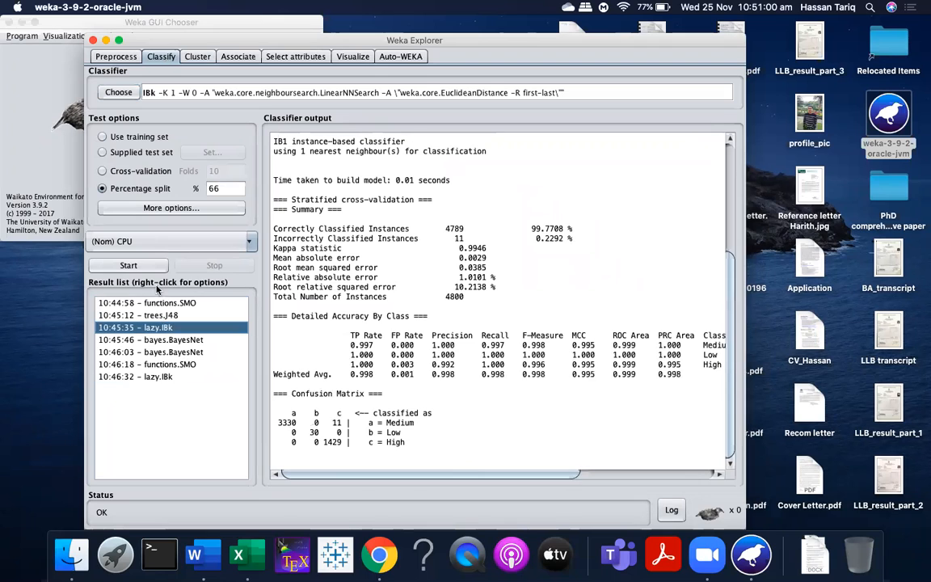
- Look through the supervised attribute filters available for preprocessing, including Discretize, and close the list without choosing a filter
left_click(113, 57)
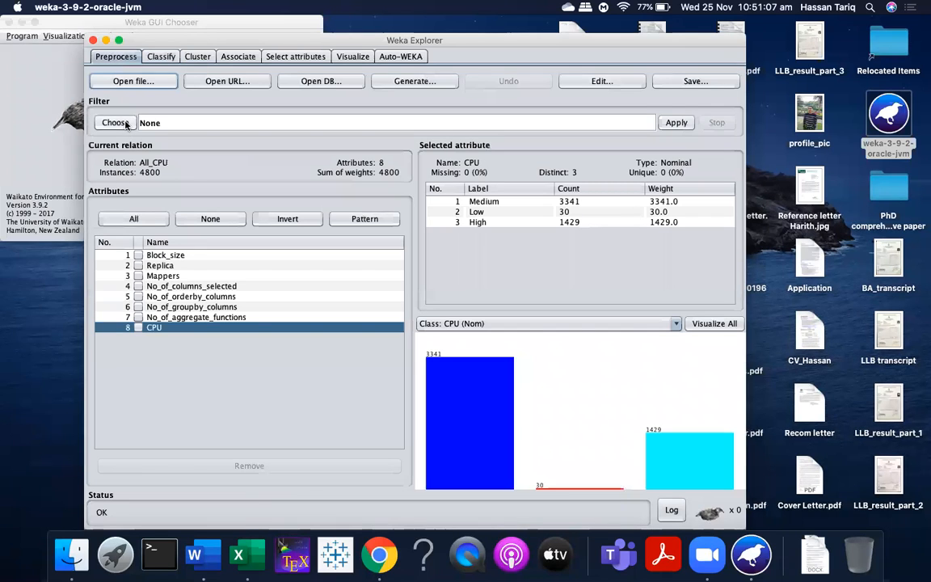
left_click(126, 123)
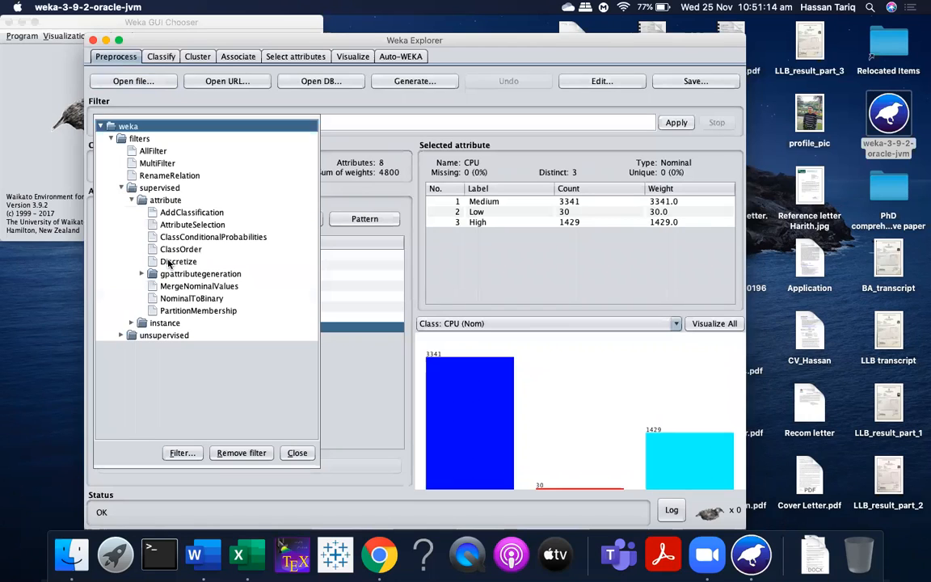
mouse_move(169, 264)
left_click(359, 383)
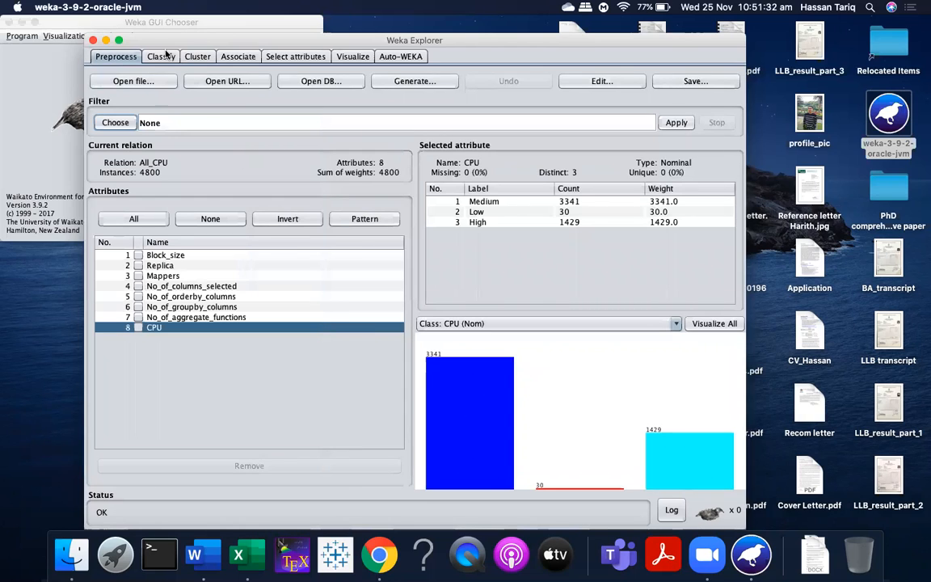